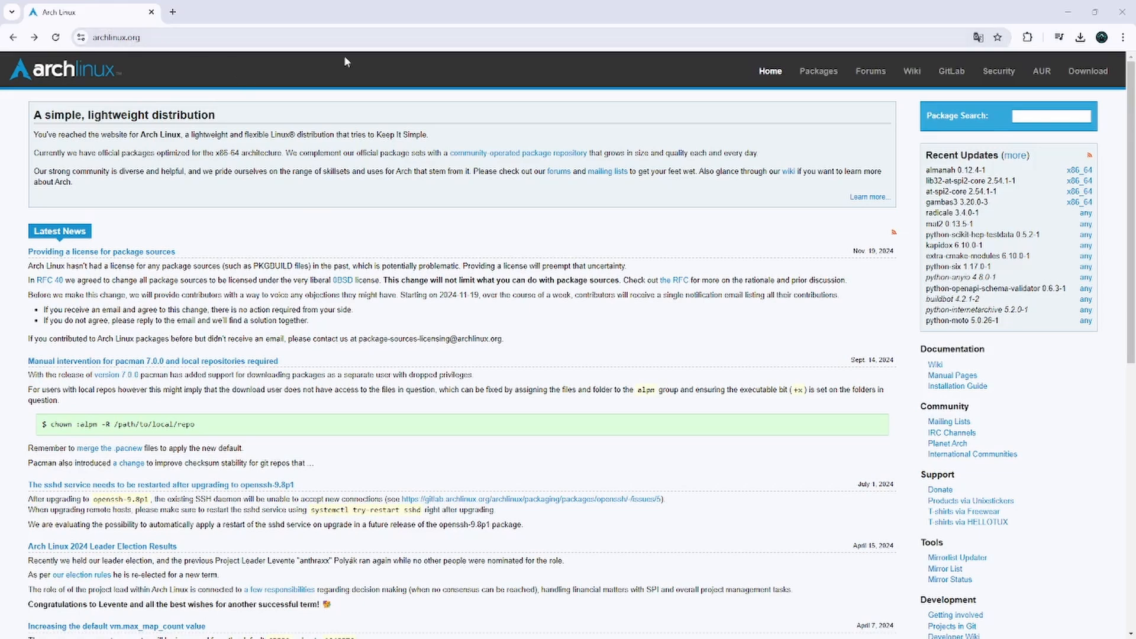
Download the archlinux-2025.01.01-x86_64.iso image from the Worldwide mirror geo.mirror.pkgbuild.com listed on the Arch Linux downloads page
{"action": "left_click", "coordinate": [1087, 71]}
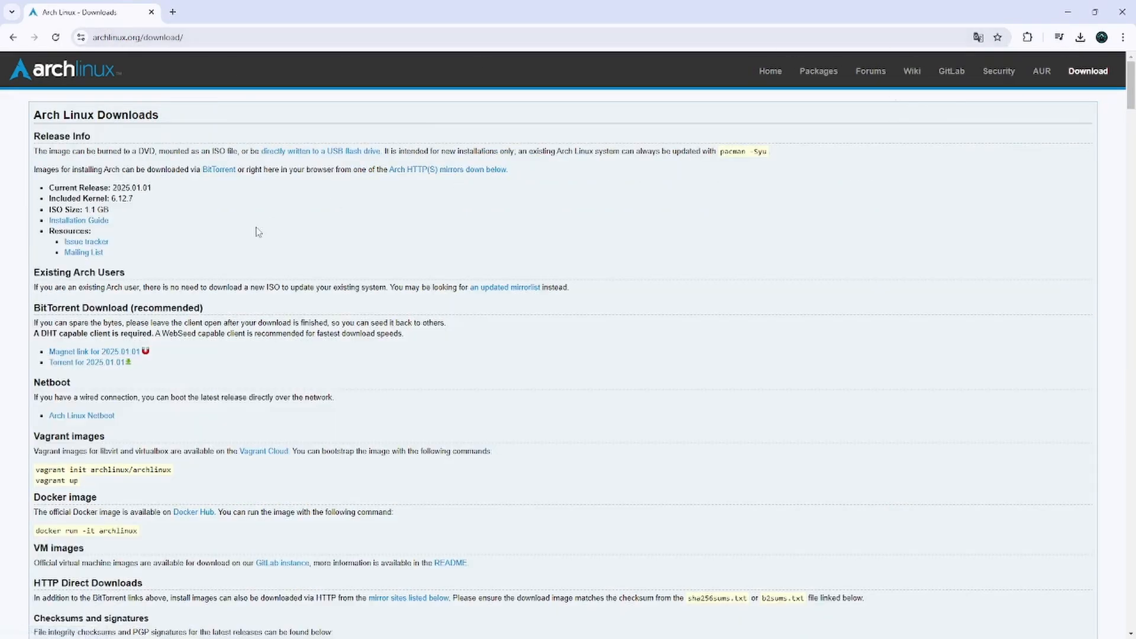
{"action": "scroll", "coordinate": [258, 231], "scroll_direction": "down", "scroll_amount": 6}
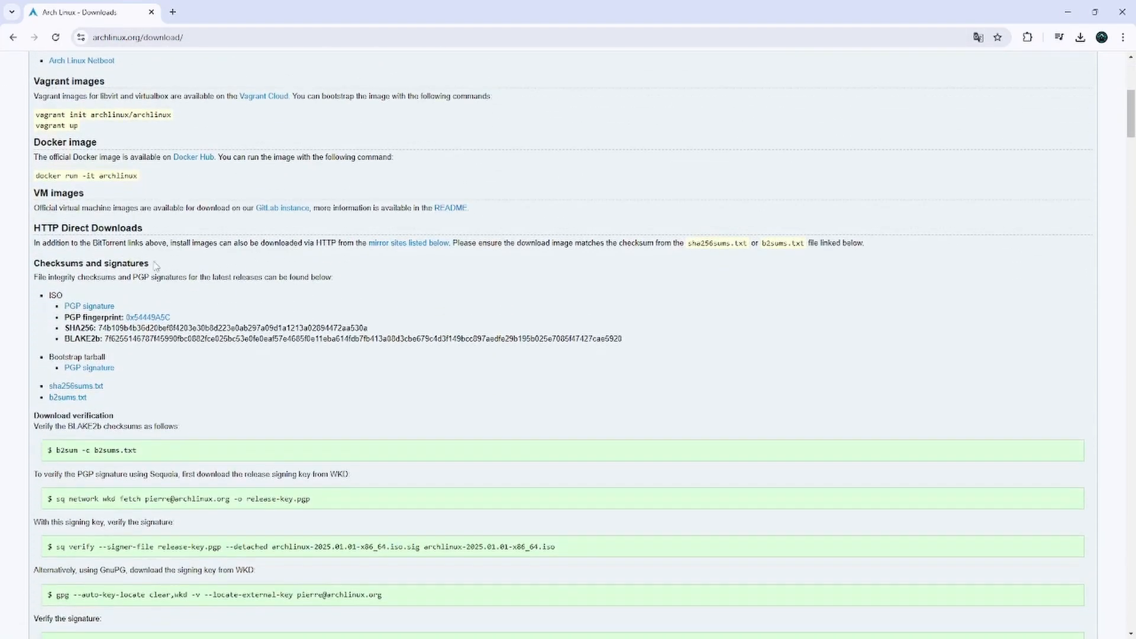
{"action": "scroll", "coordinate": [152, 293], "scroll_direction": "down", "scroll_amount": 6}
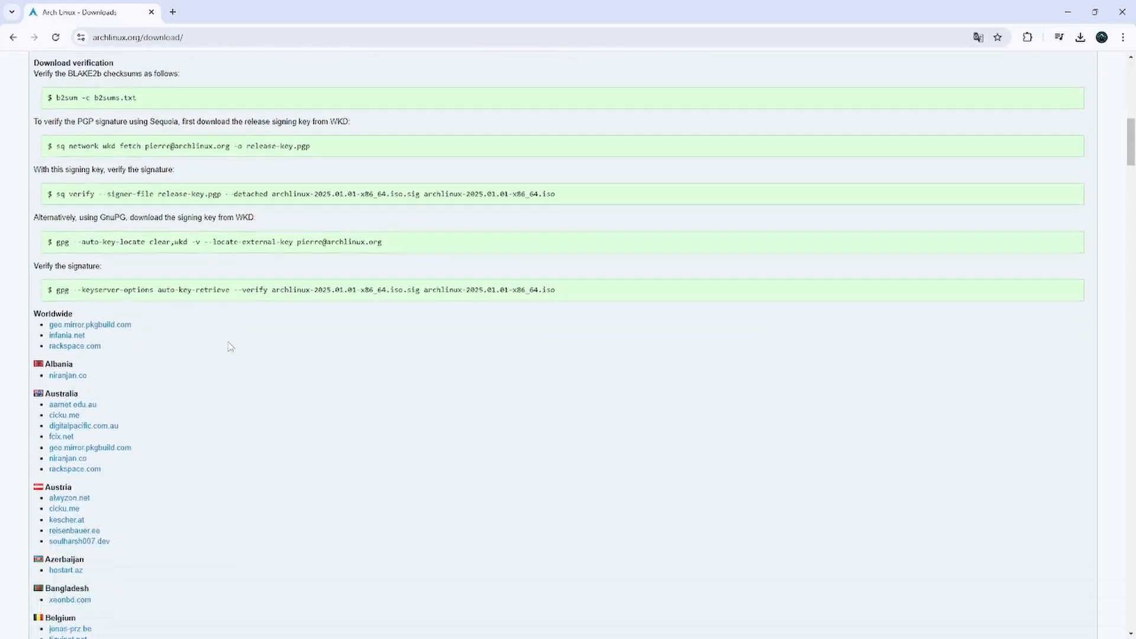
{"action": "left_click", "coordinate": [109, 329]}
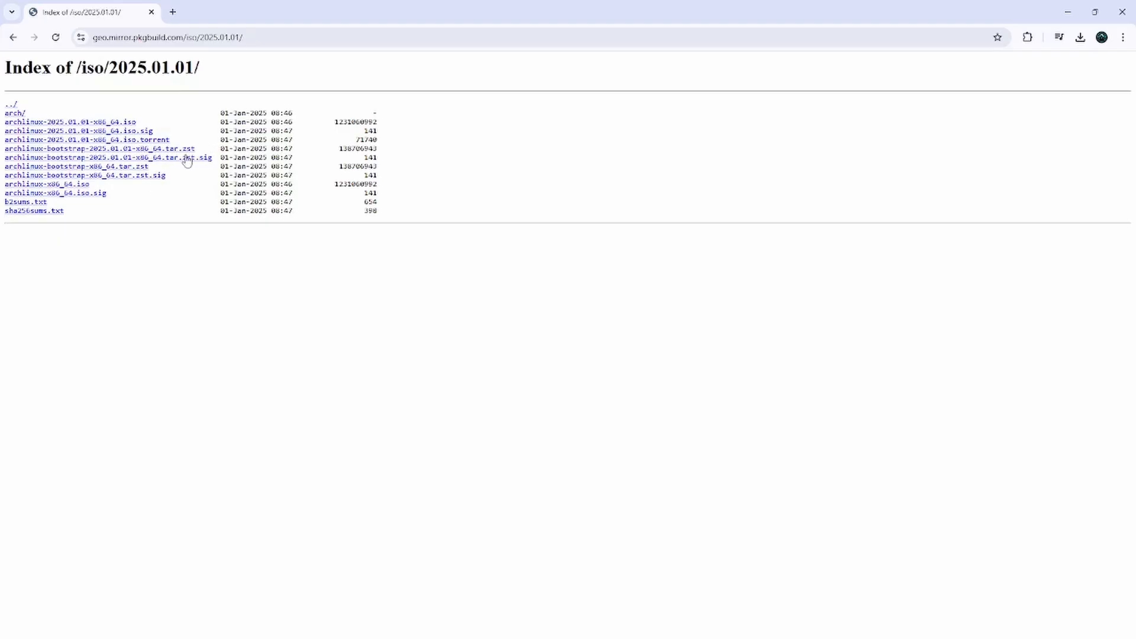
{"action": "left_click", "coordinate": [79, 127]}
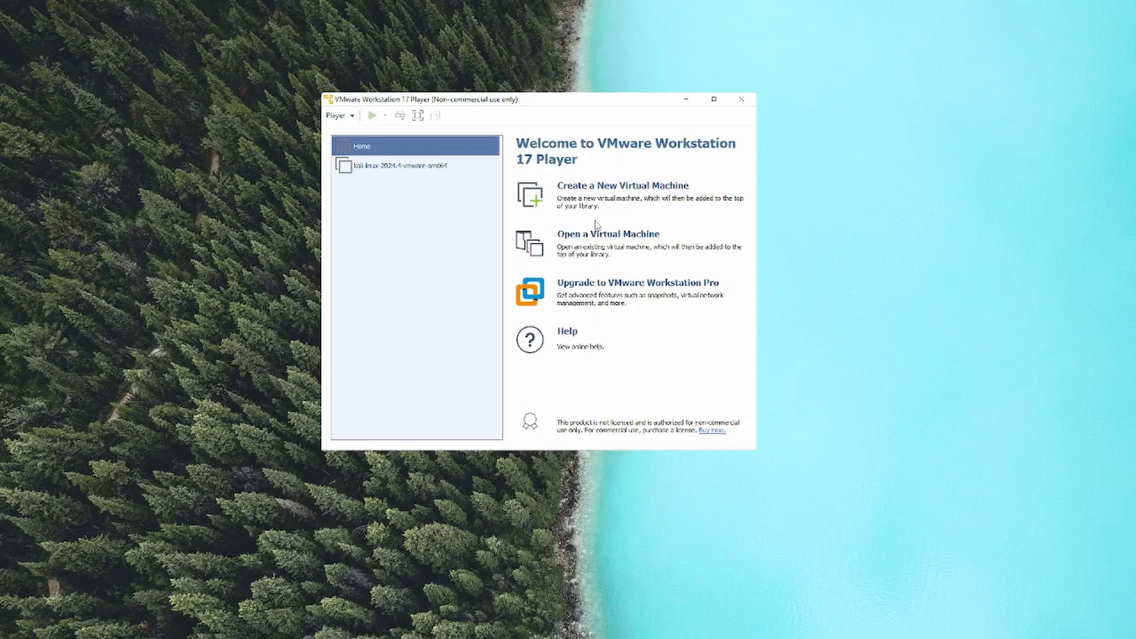
In VMware Workstation Player, start a new virtual machine from the archlinux-2025.01.01 ISO with Other Linux 5.x kernel 64-bit as guest system
{"action": "left_click", "coordinate": [636, 187]}
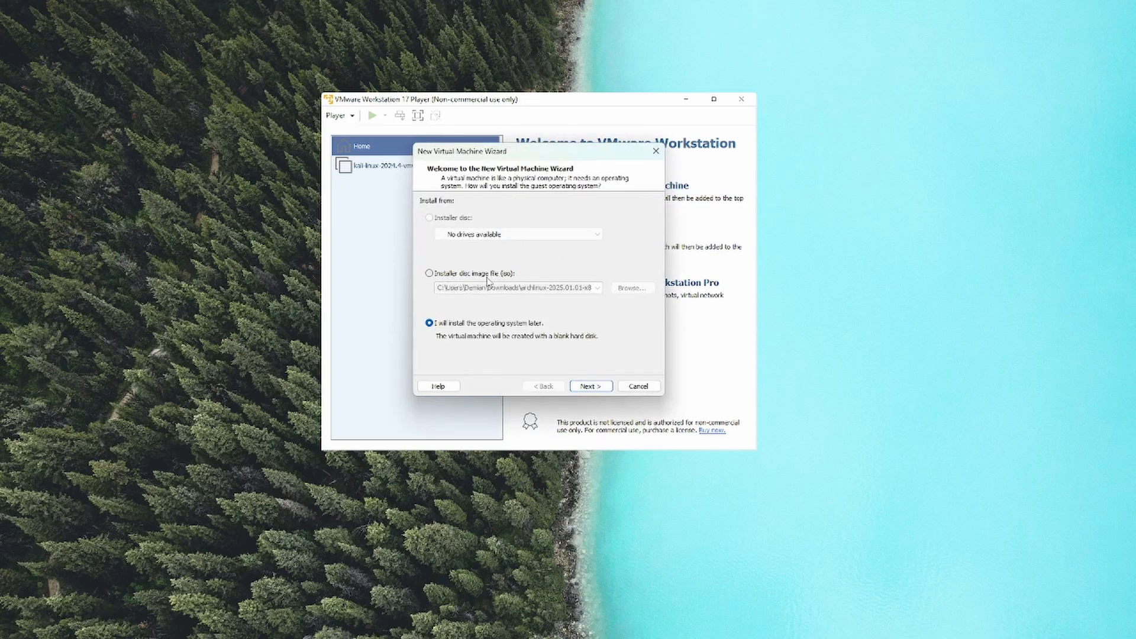
{"action": "left_click", "coordinate": [430, 274]}
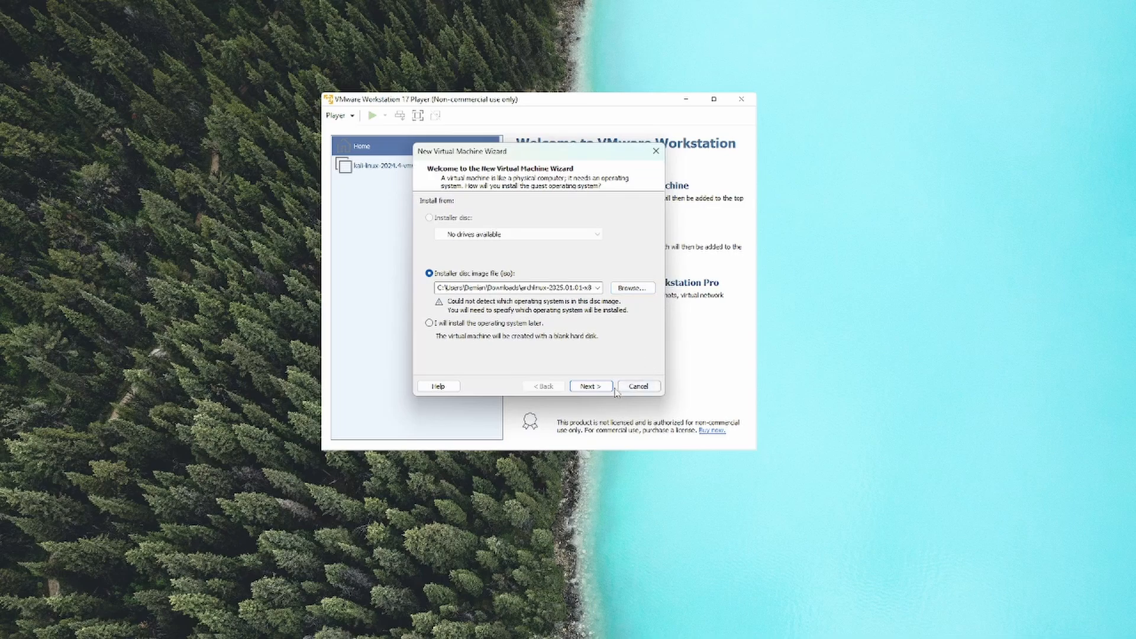
{"action": "left_click", "coordinate": [591, 387]}
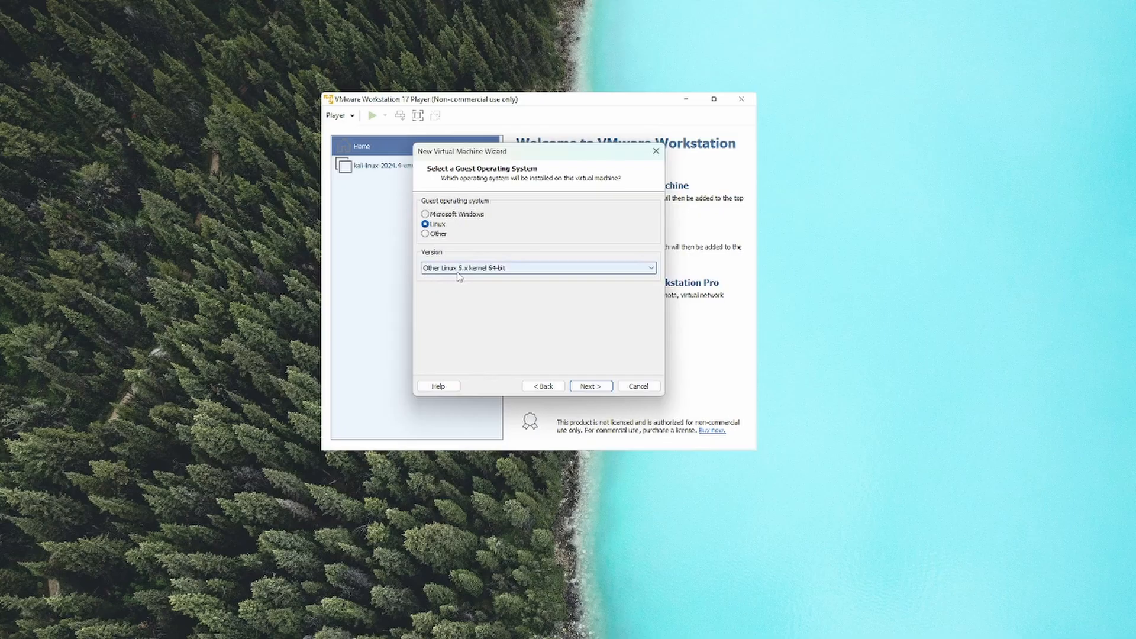
{"action": "left_click", "coordinate": [591, 386]}
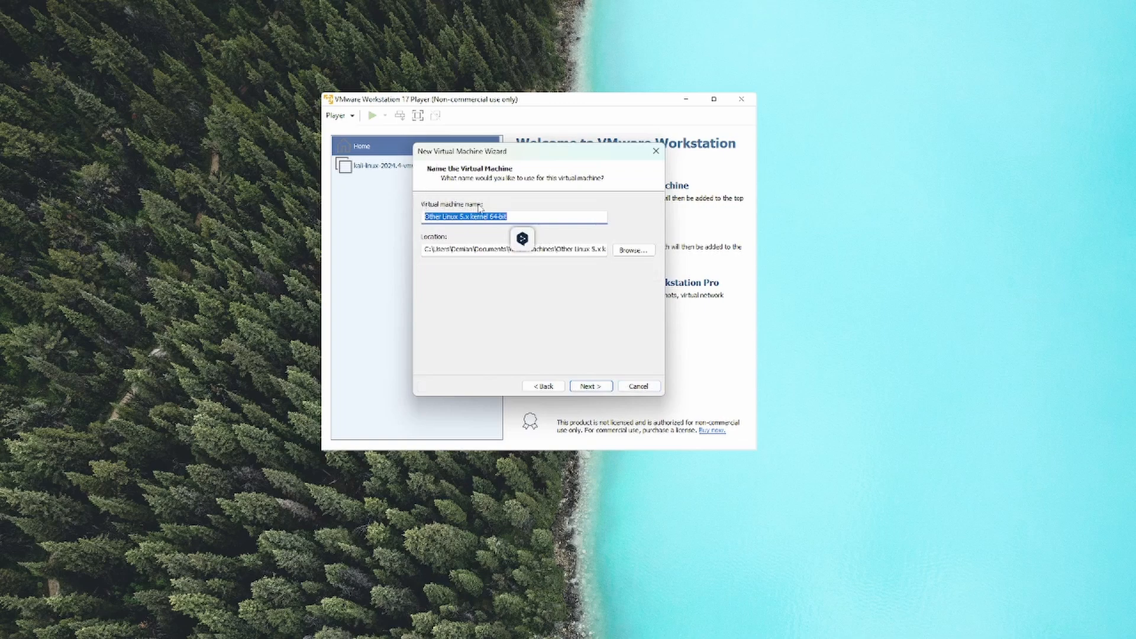
Name the virtual machine Arch Linux and store its 8 GB virtual disk as a single file
{"action": "left_click", "coordinate": [523, 217]}
{"action": "key", "text": "ctrl+a"}
{"action": "type", "text": "Arch Linux"}
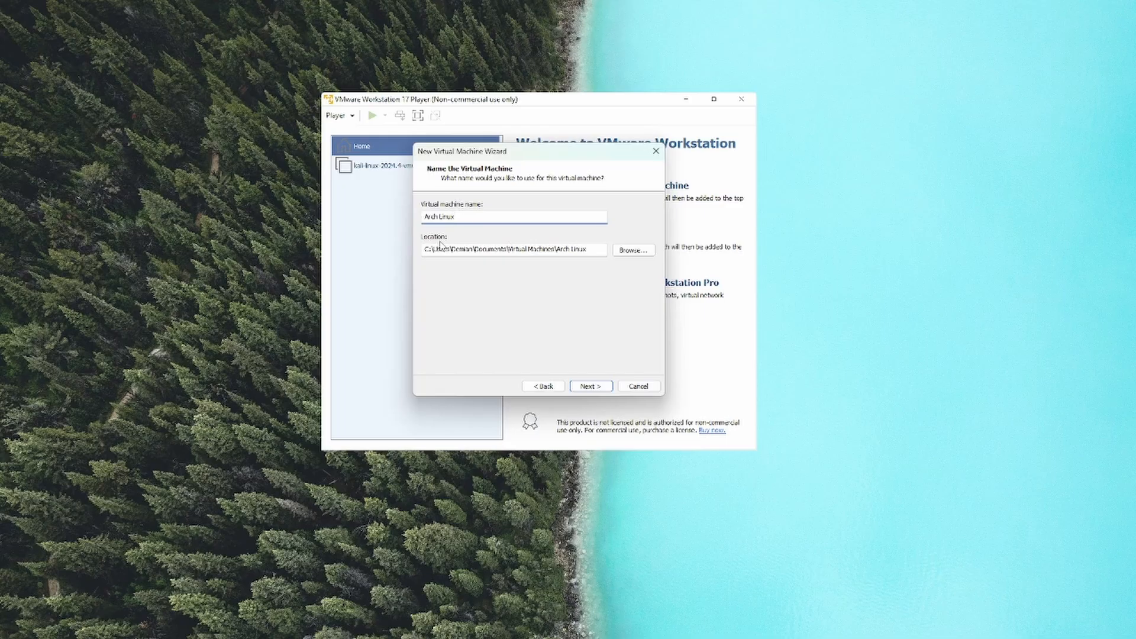
{"action": "left_click", "coordinate": [604, 388]}
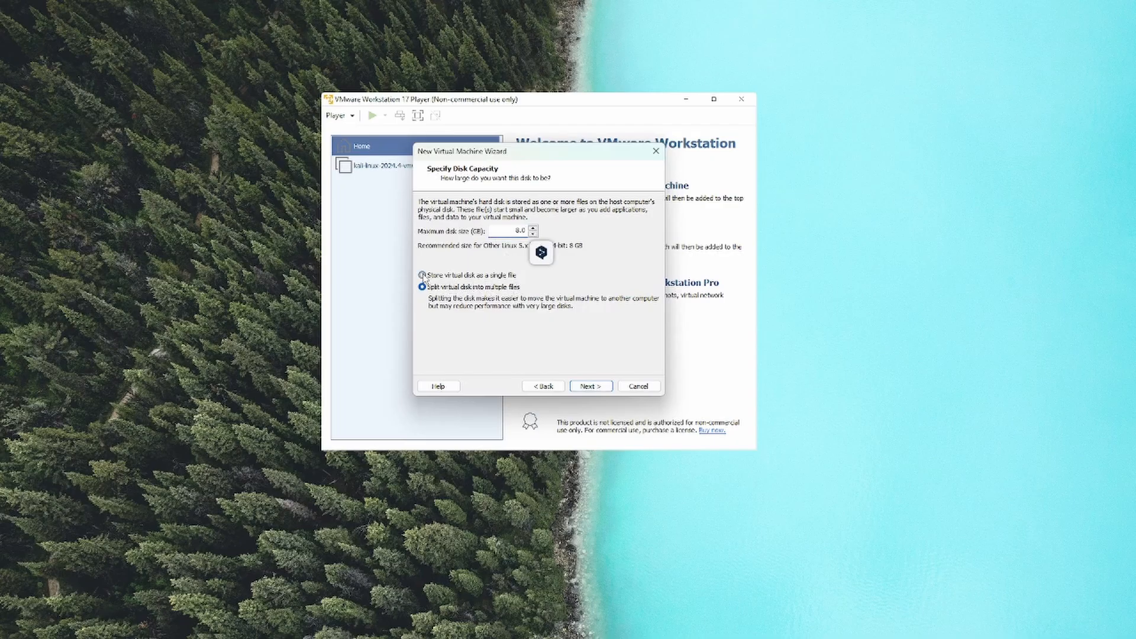
{"action": "left_click", "coordinate": [422, 276]}
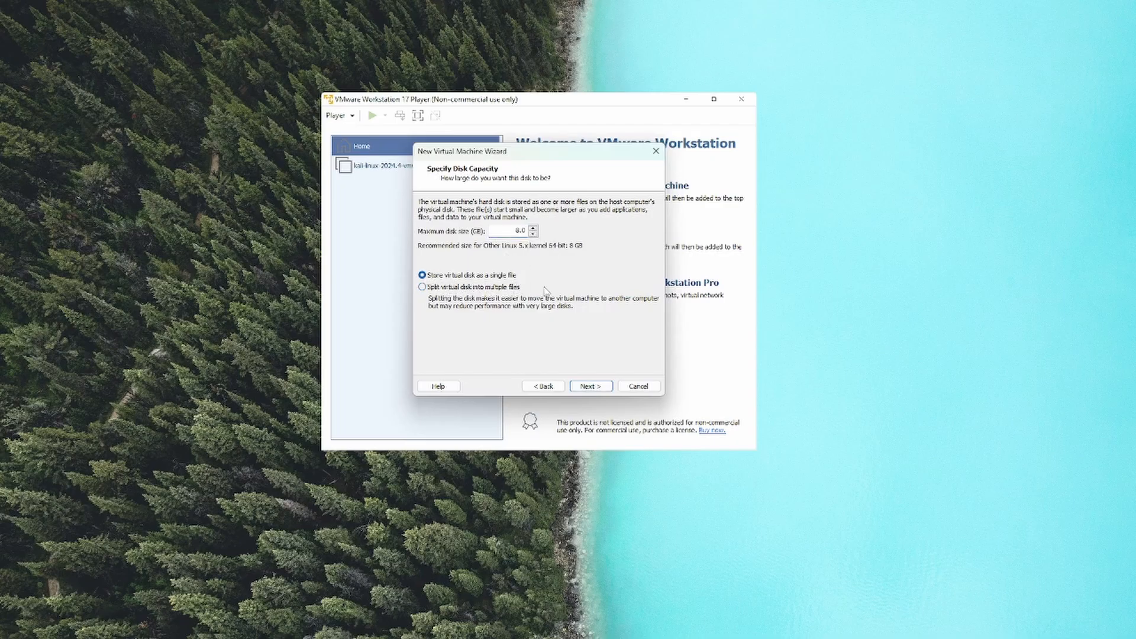
{"action": "left_click", "coordinate": [589, 386]}
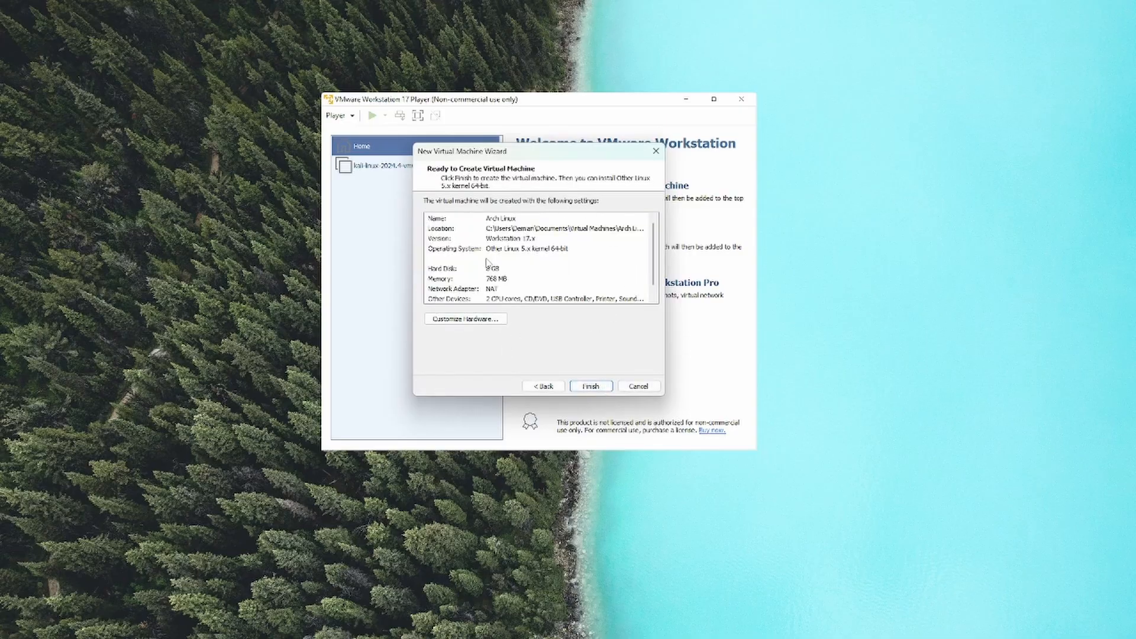
Set the virtual machine's memory to about 2.3 GB and finish creating the machine
{"action": "left_click", "coordinate": [455, 319]}
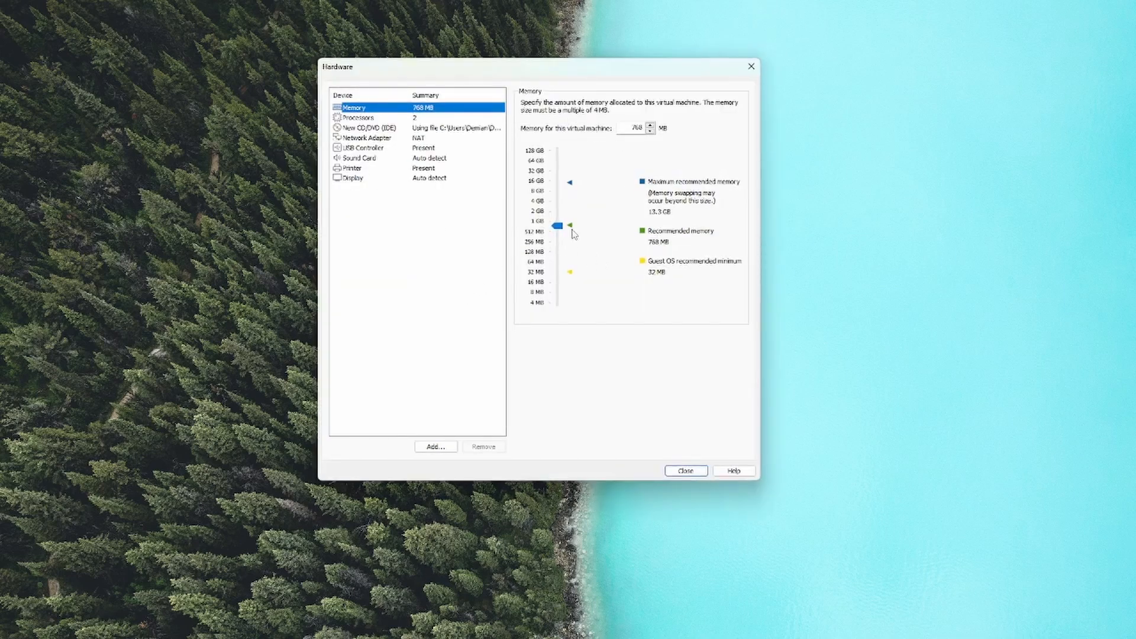
{"action": "left_click_drag", "start_coordinate": [563, 229], "coordinate": [565, 210]}
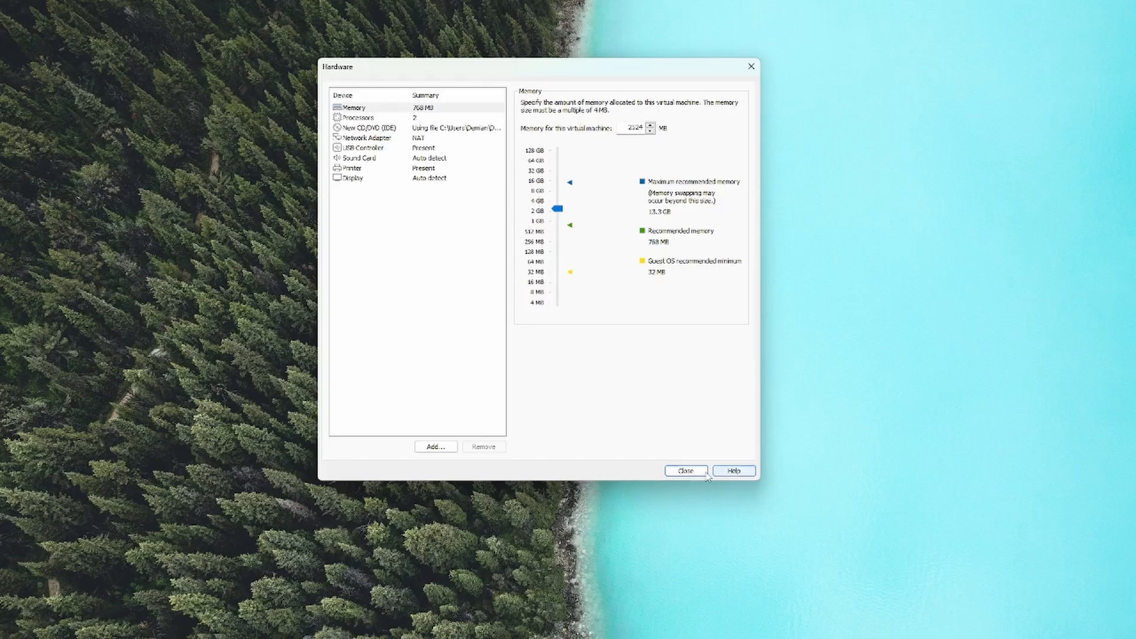
{"action": "left_click", "coordinate": [686, 471]}
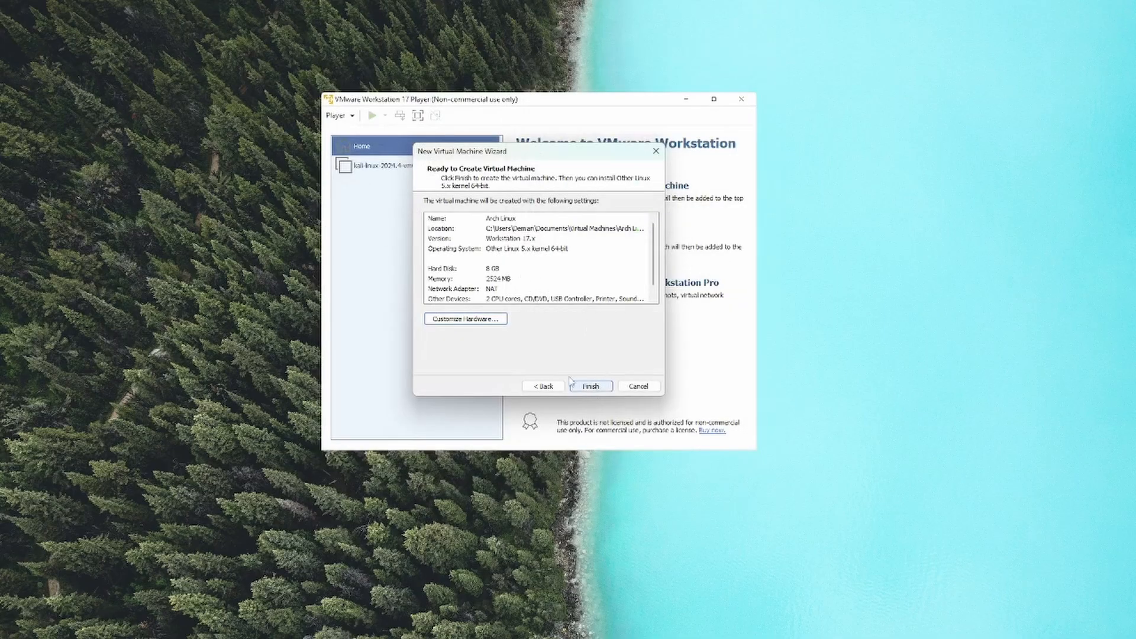
{"action": "left_click", "coordinate": [591, 388]}
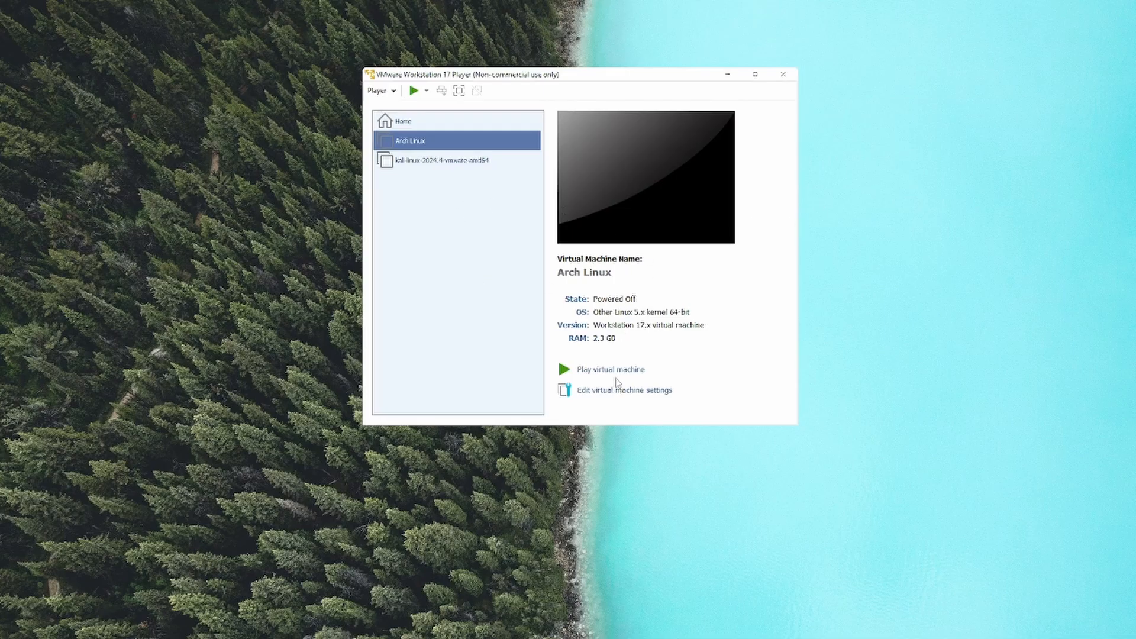
Boot the Arch Linux virtual machine from the install medium and run python -m archinstall guided at the root prompt
{"action": "left_click", "coordinate": [616, 372]}
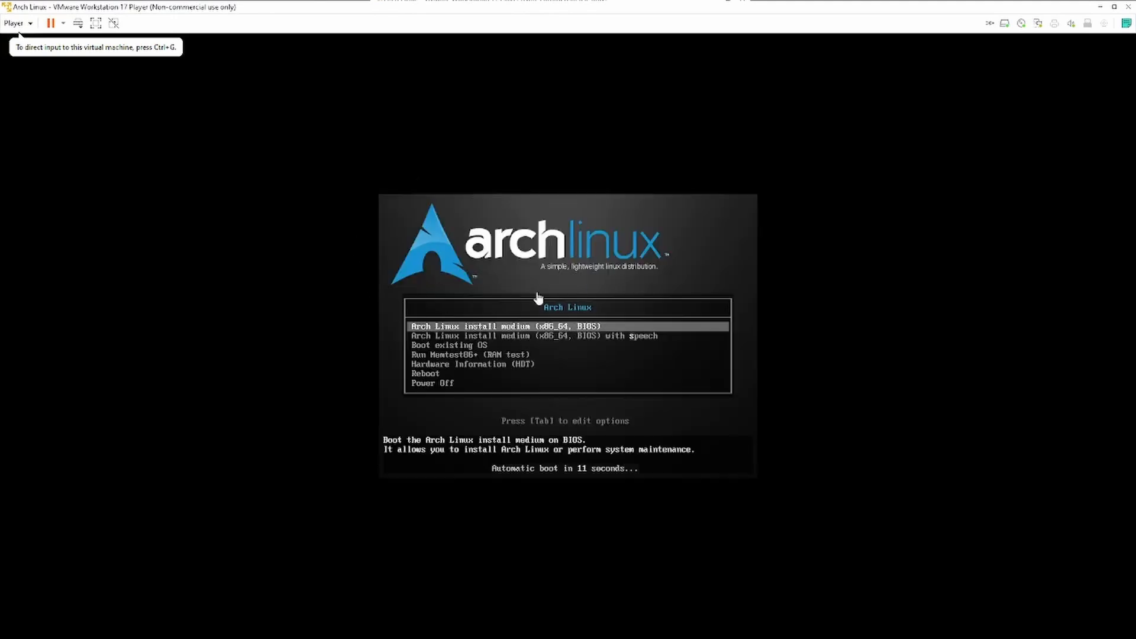
{"action": "left_click", "coordinate": [530, 398]}
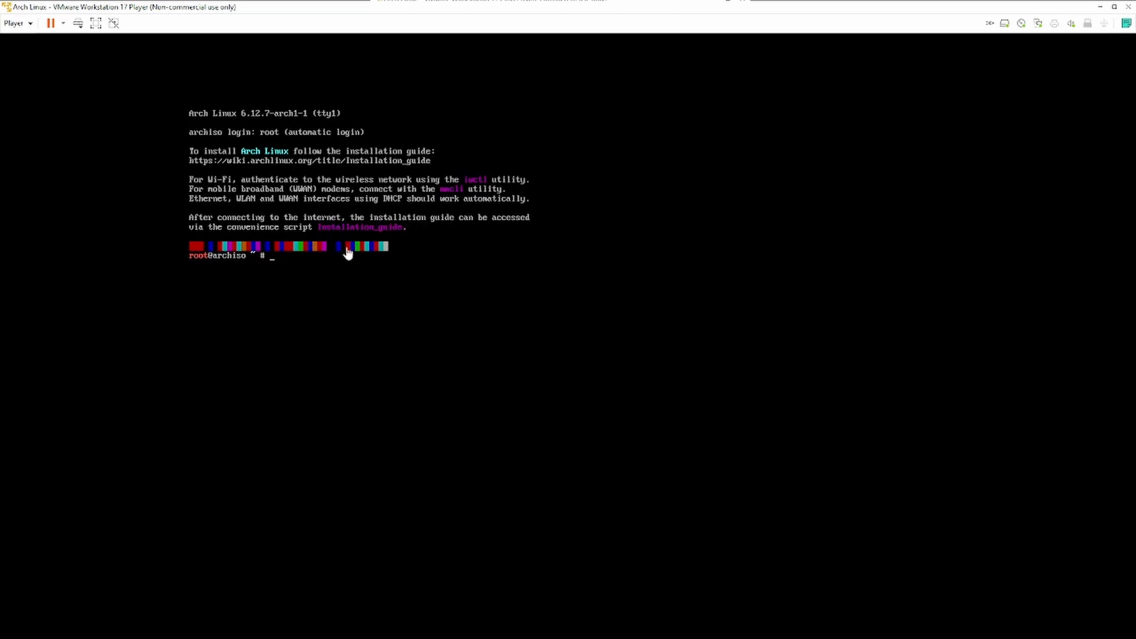
{"action": "left_click", "coordinate": [276, 262]}
{"action": "type", "text": "python -m archinstall guided"}
{"action": "key", "text": "Return"}
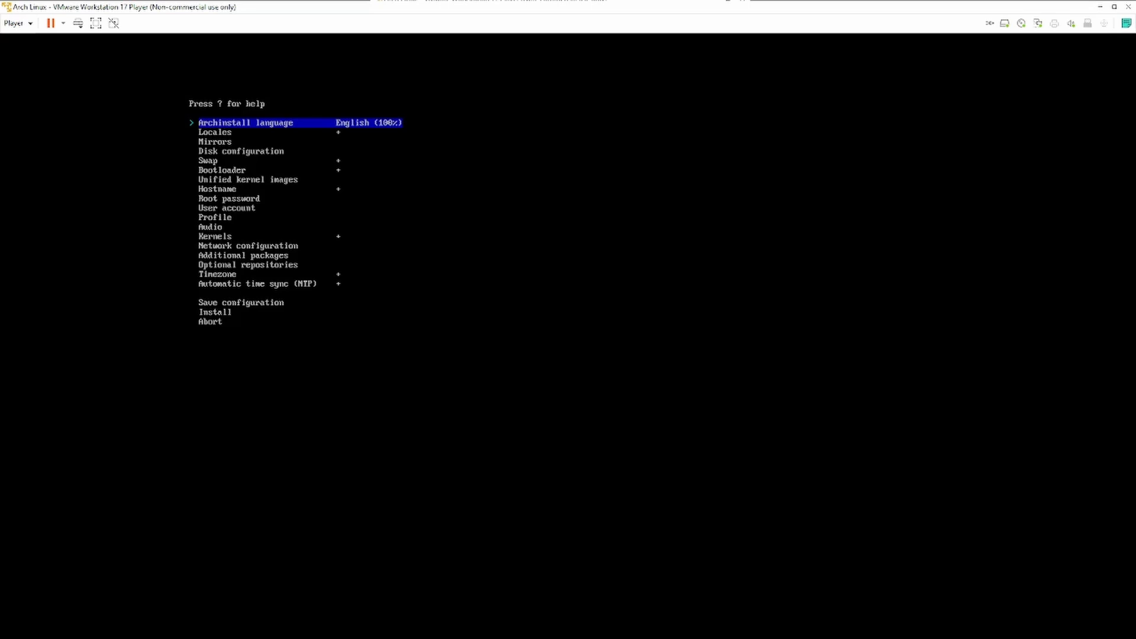
Look through the installer's main menu entries from the language setting to the hostname
{"action": "key", "text": "Down"}
{"action": "key", "text": "Down"}
{"action": "key", "text": "Down"}
{"action": "key", "text": "Down"}
{"action": "key", "text": "Down"}
{"action": "key", "text": "Down"}
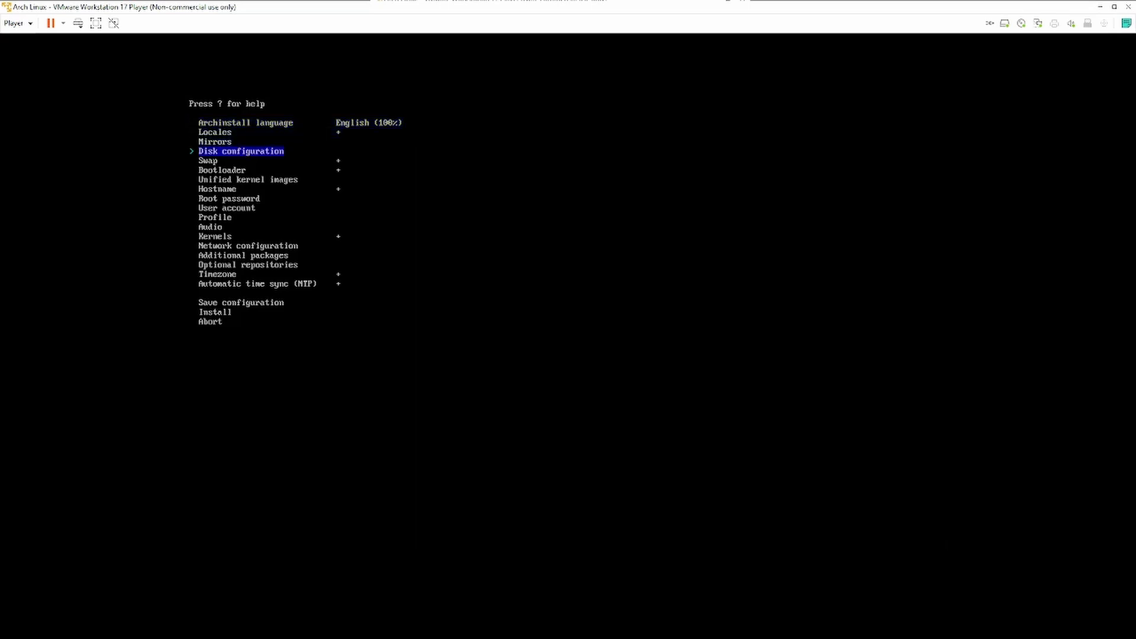
{"action": "key", "text": "Down"}
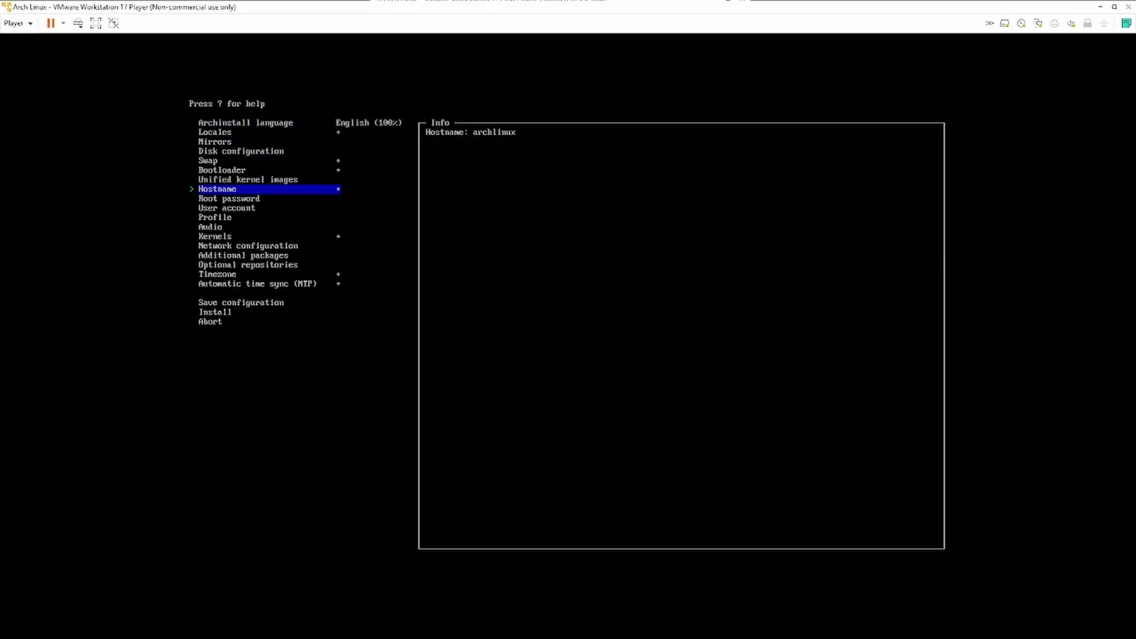
{"action": "key", "text": "Up"}
{"action": "key", "text": "Up"}
{"action": "key", "text": "Up"}
{"action": "key", "text": "Up"}
{"action": "key", "text": "Up"}
{"action": "key", "text": "Up"}
{"action": "key", "text": "Up"}
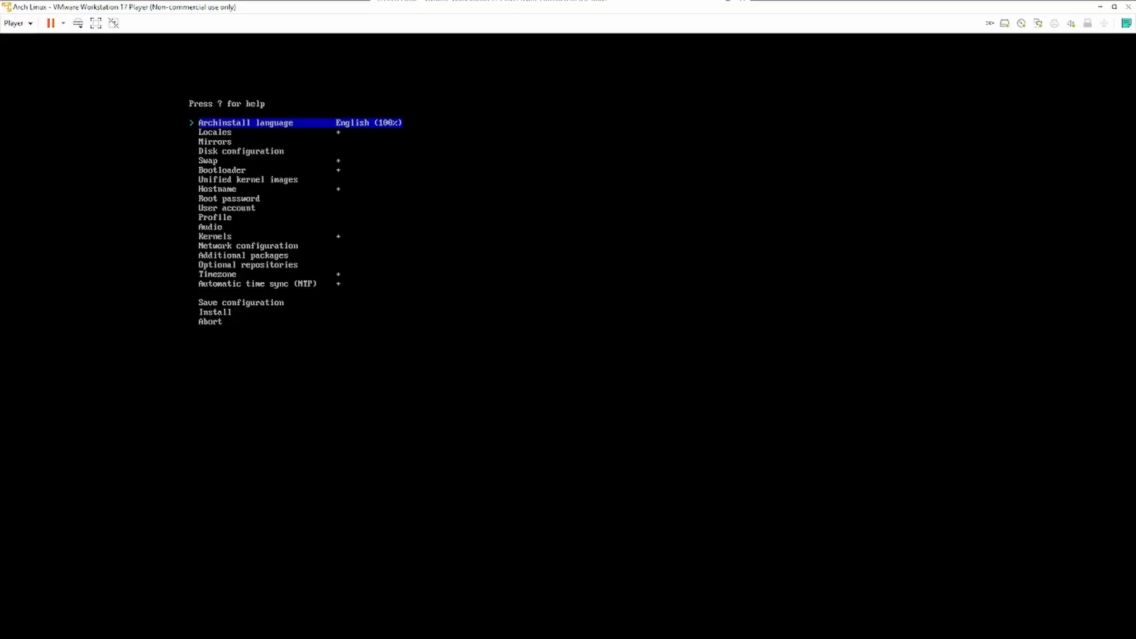
Choose English as the archinstall language
{"action": "key", "text": "Return"}
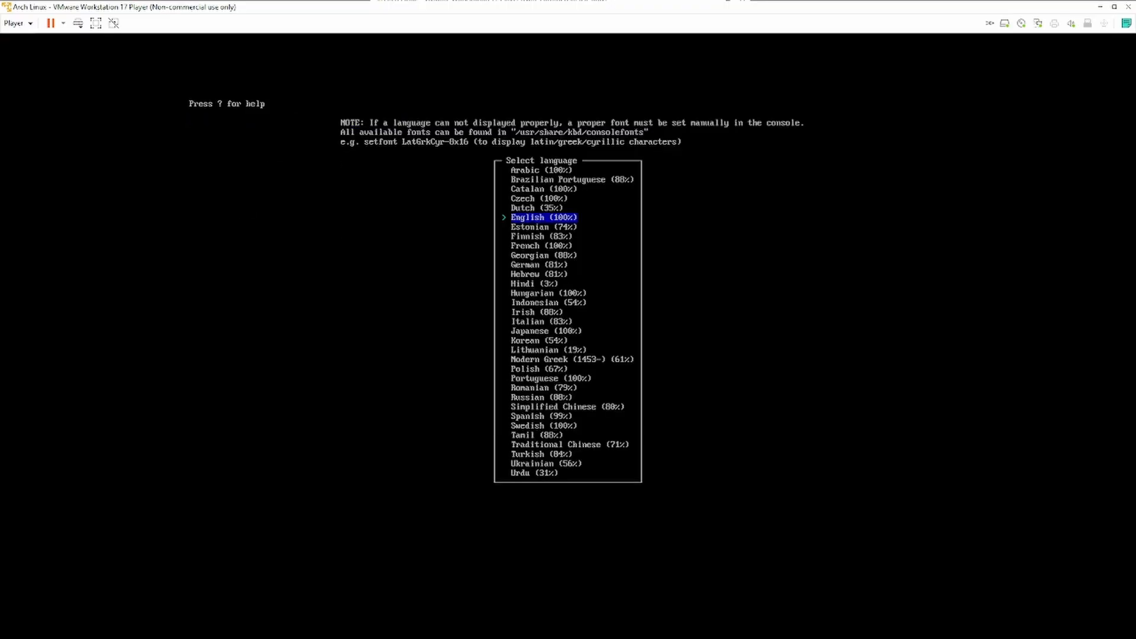
{"action": "key", "text": "Return"}
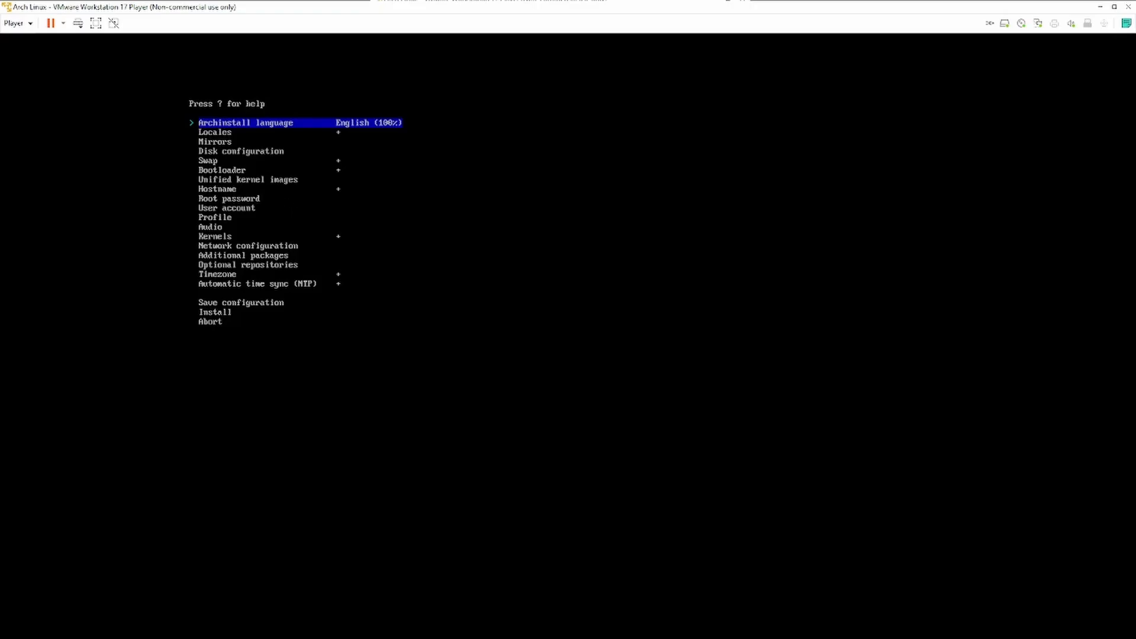
Review the installer's entries down to the user account, including the bootloader and swap settings
{"action": "key", "text": "Down"}
{"action": "key", "text": "Down"}
{"action": "key", "text": "Down"}
{"action": "key", "text": "Down"}
{"action": "key", "text": "Down"}
{"action": "key", "text": "Down"}
{"action": "key", "text": "Down"}
{"action": "key", "text": "Down"}
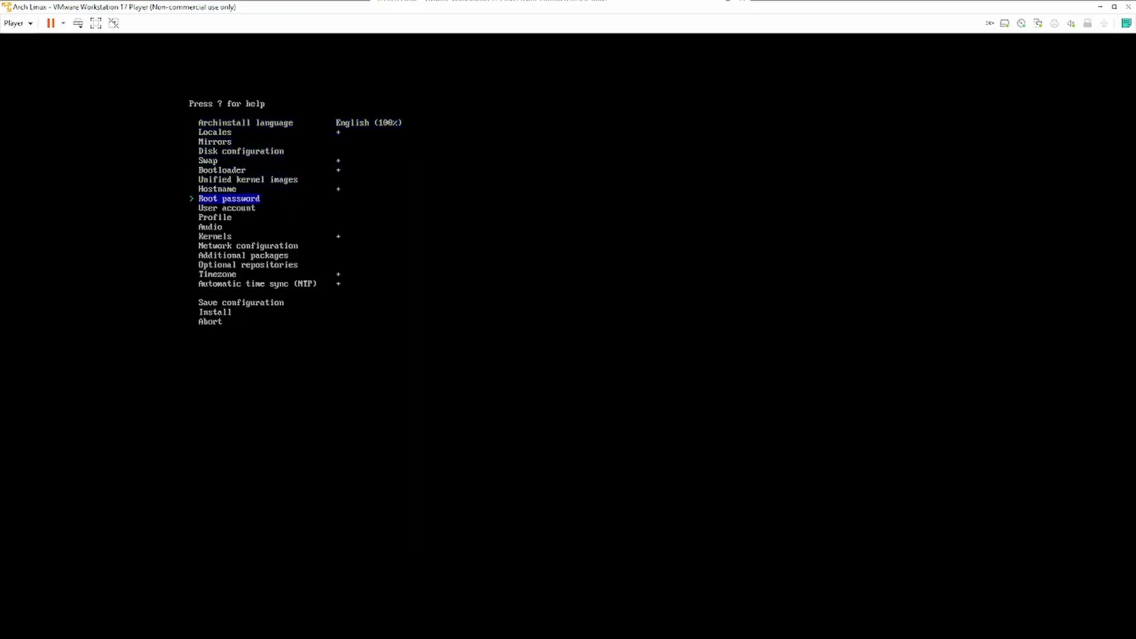
{"action": "key", "text": "Down"}
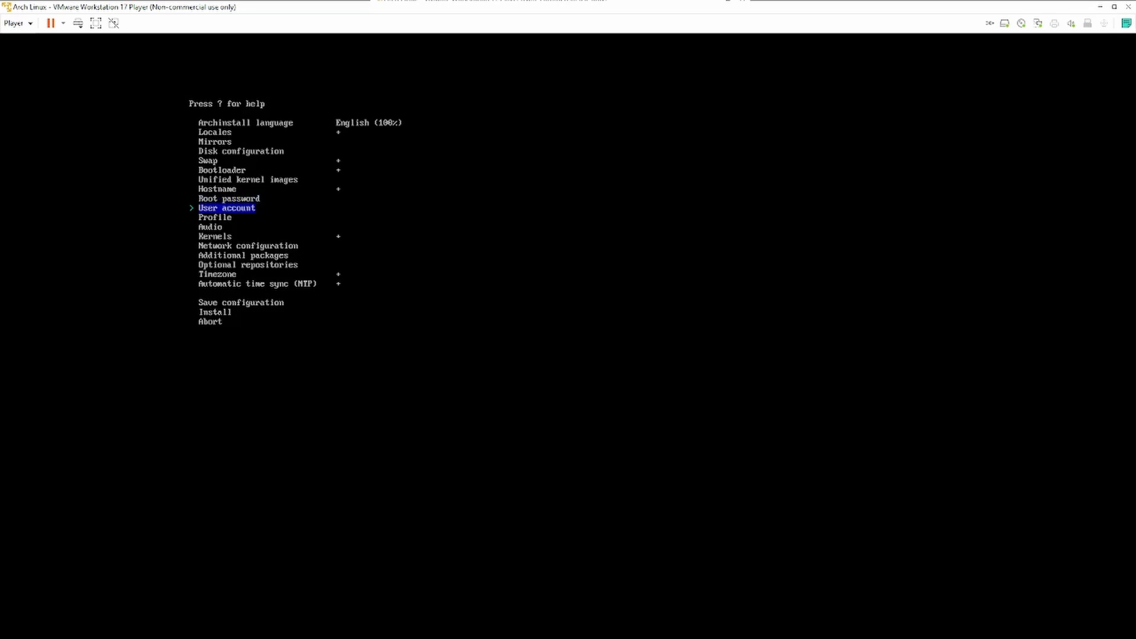
{"action": "key", "text": "Up"}
{"action": "key", "text": "Up"}
{"action": "key", "text": "Up"}
{"action": "key", "text": "Up"}
{"action": "key", "text": "Up"}
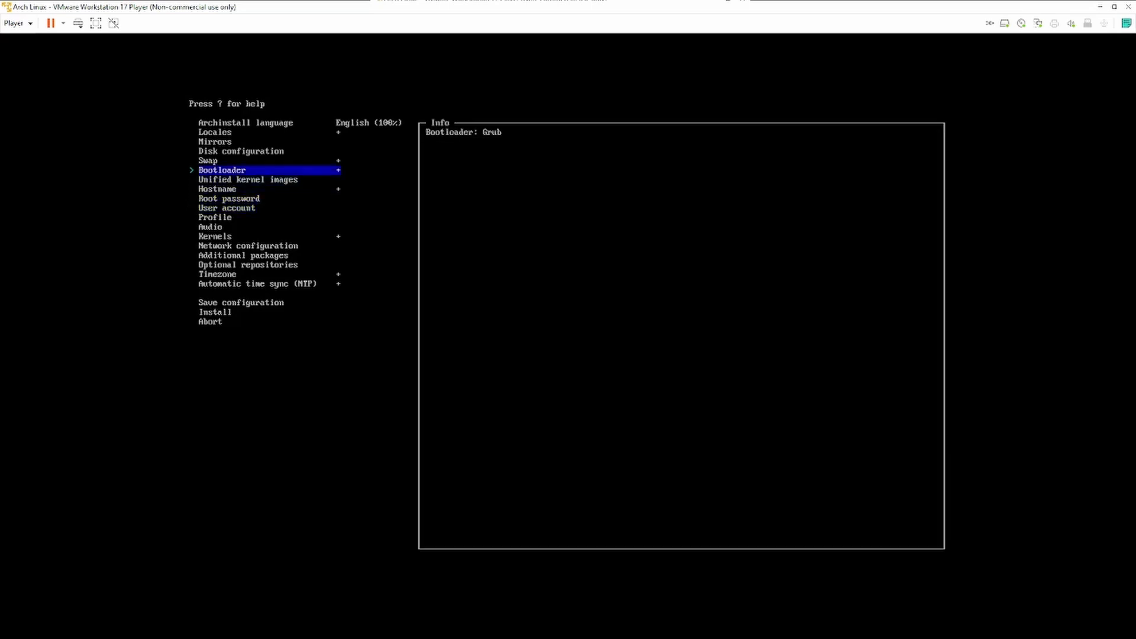
{"action": "key", "text": "Up"}
{"action": "key", "text": "Down"}
{"action": "key", "text": "Down"}
{"action": "key", "text": "Up"}
{"action": "key", "text": "Up"}
{"action": "key", "text": "Up"}
{"action": "key", "text": "Up"}
{"action": "key", "text": "Up"}
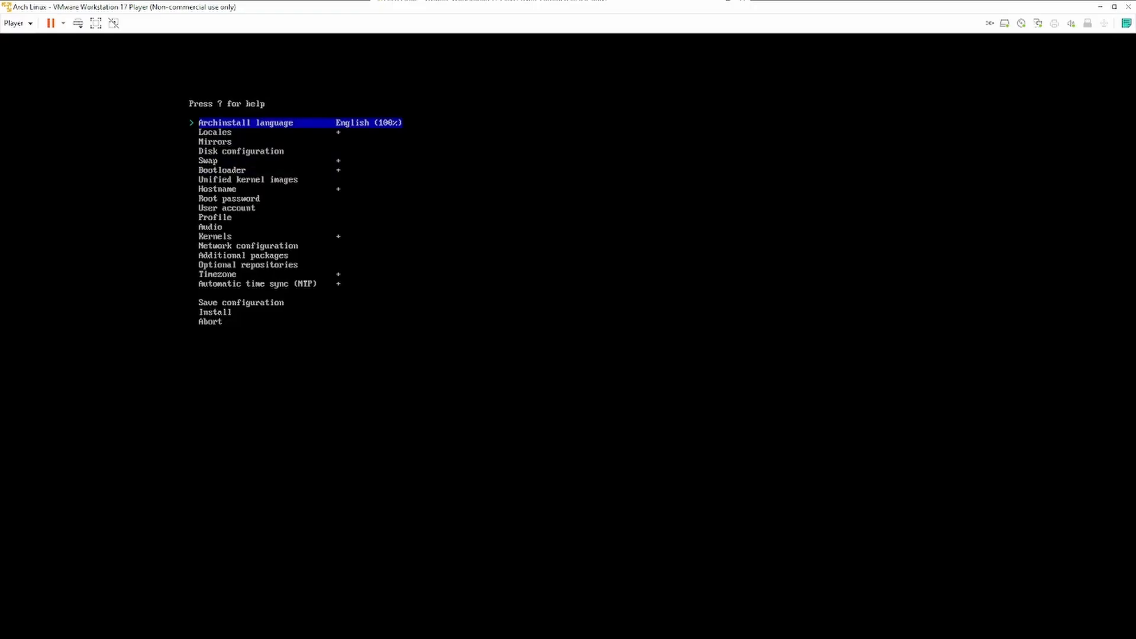
Select en_US as the locale language in the Locales settings
{"action": "key", "text": "Down"}
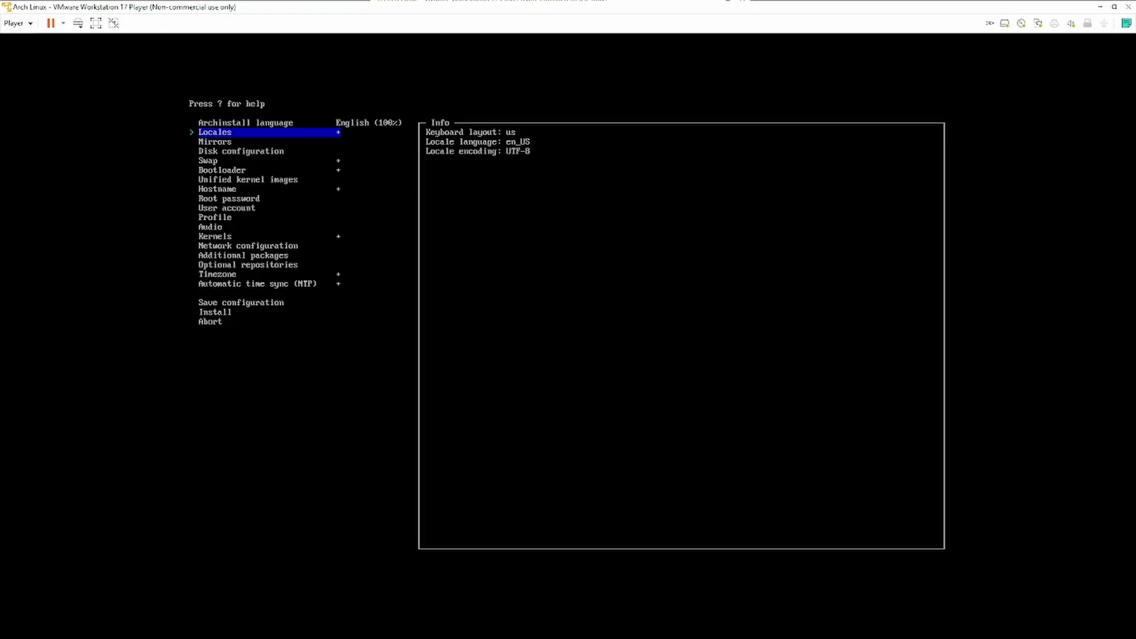
{"action": "key", "text": "Return"}
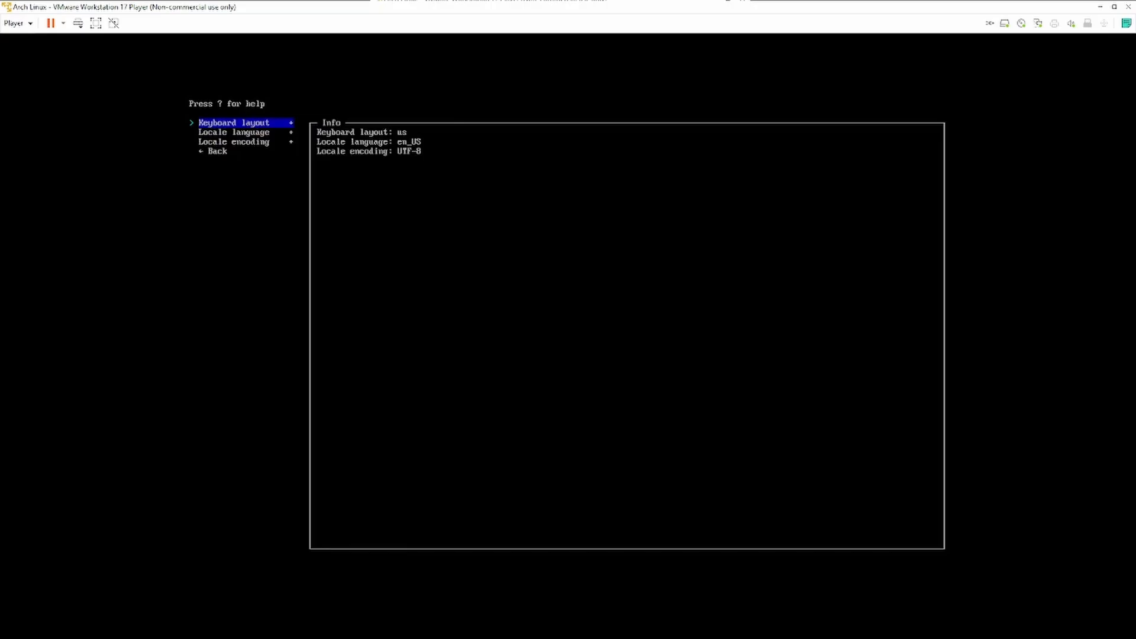
{"action": "key", "text": "Down"}
{"action": "key", "text": "Return"}
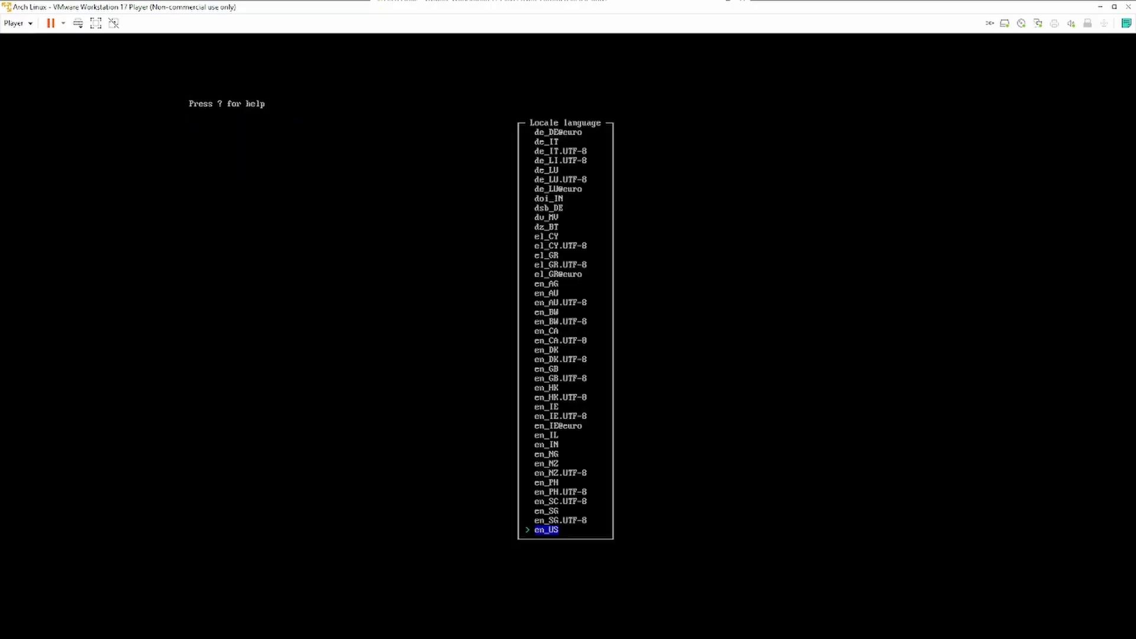
{"action": "key", "text": "Up"}
{"action": "key", "text": "Up"}
{"action": "key", "text": "Up"}
{"action": "key", "text": "Down"}
{"action": "key", "text": "Down"}
{"action": "key", "text": "Down"}
{"action": "key", "text": "Return"}
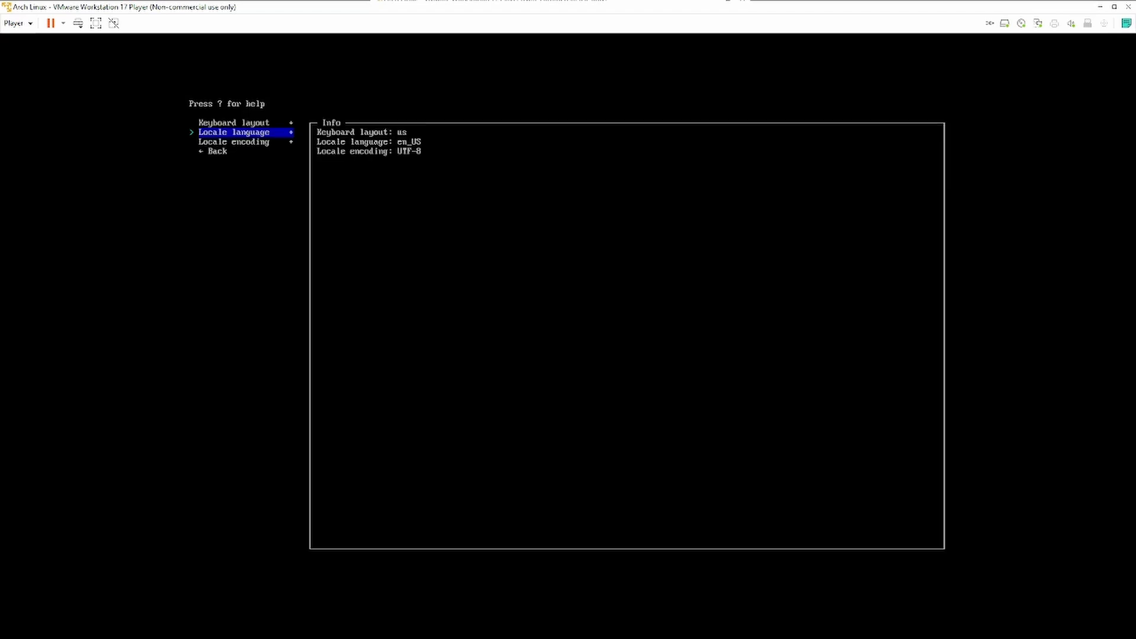
Select us as the keyboard layout in the Locales settings
{"action": "key", "text": "Up"}
{"action": "key", "text": "Return"}
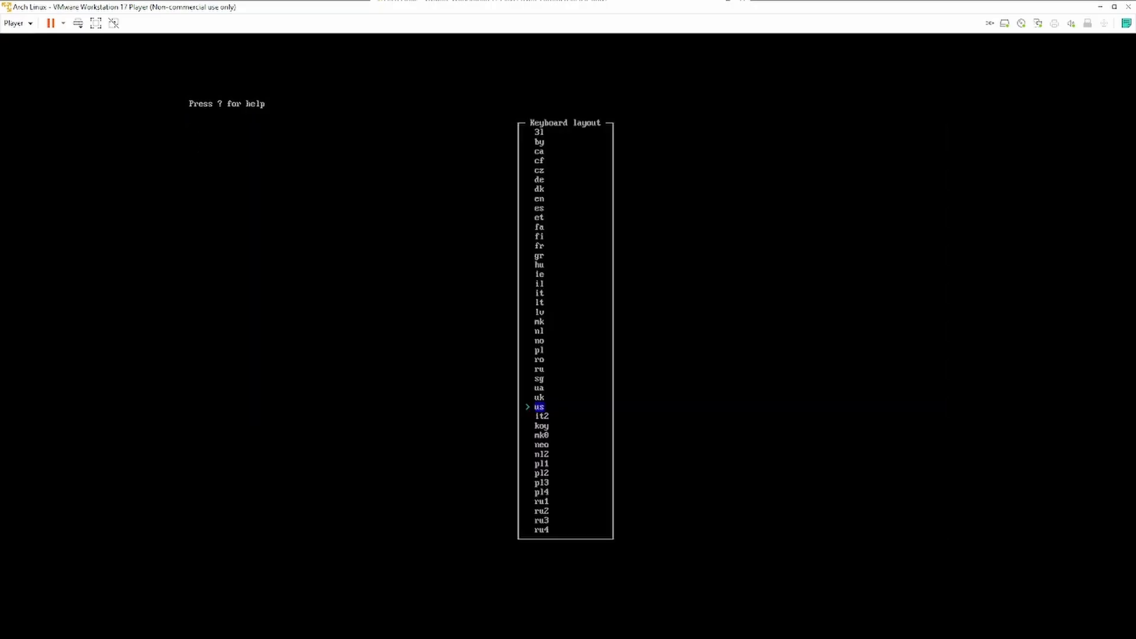
{"action": "key", "text": "Return"}
{"action": "key", "text": "Down"}
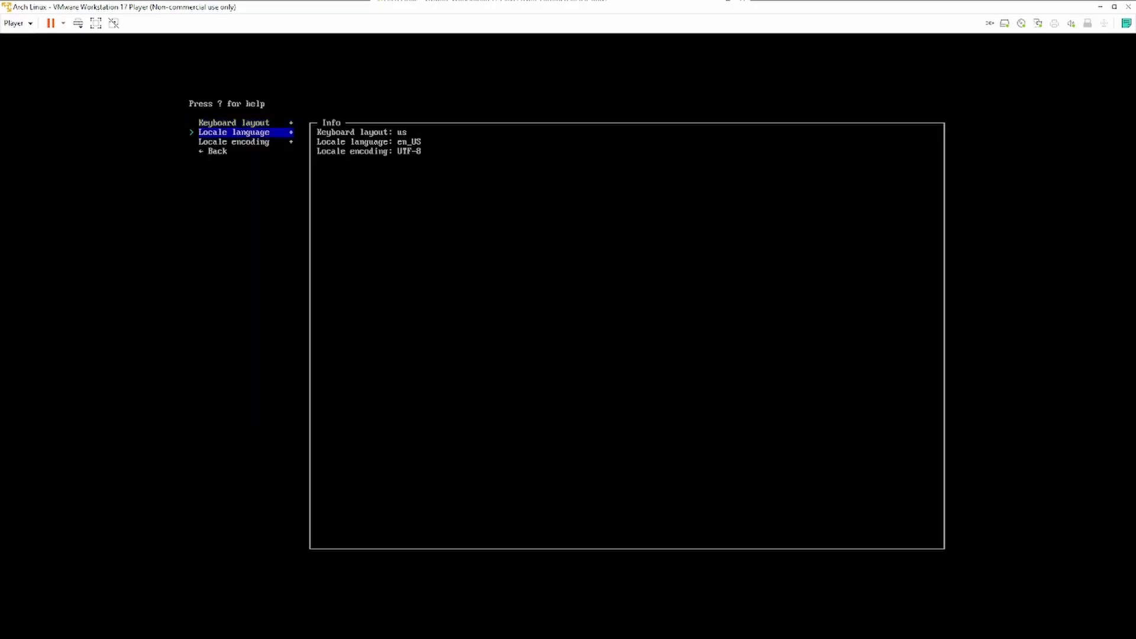
Keep the locale encoding as it is and return from the Locales settings to the main list
{"action": "key", "text": "Down"}
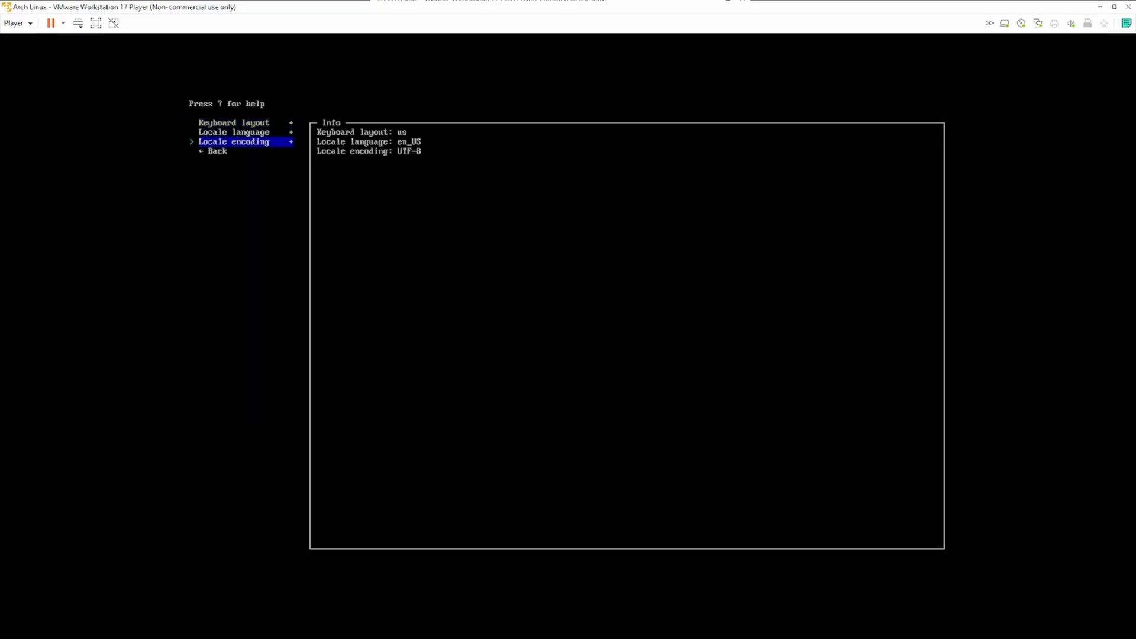
{"action": "key", "text": "Down"}
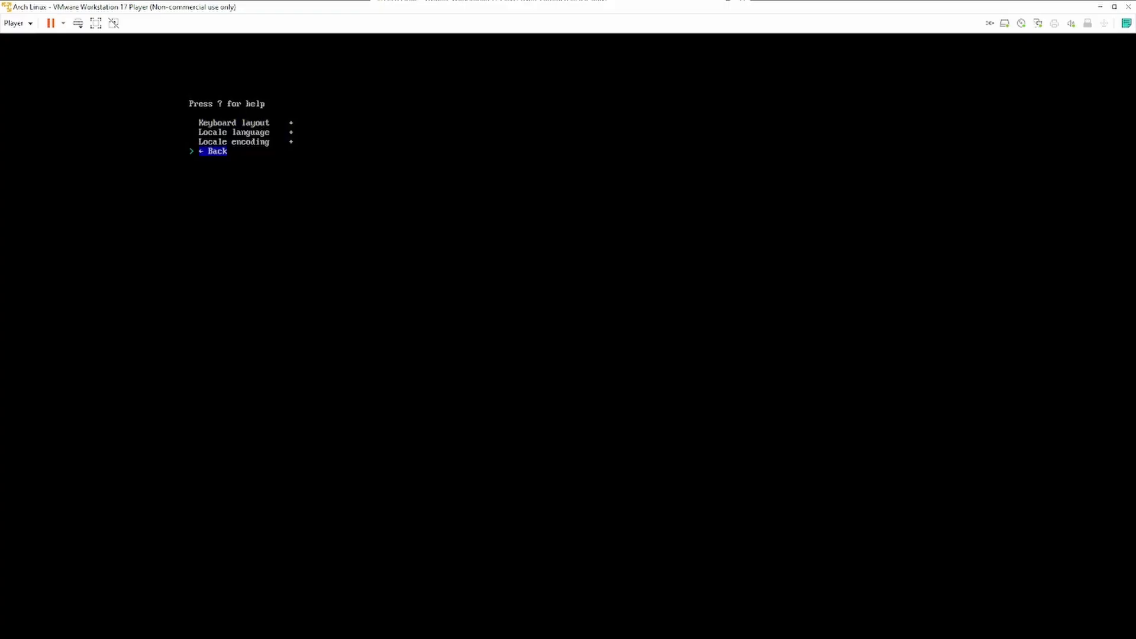
{"action": "key", "text": "Return"}
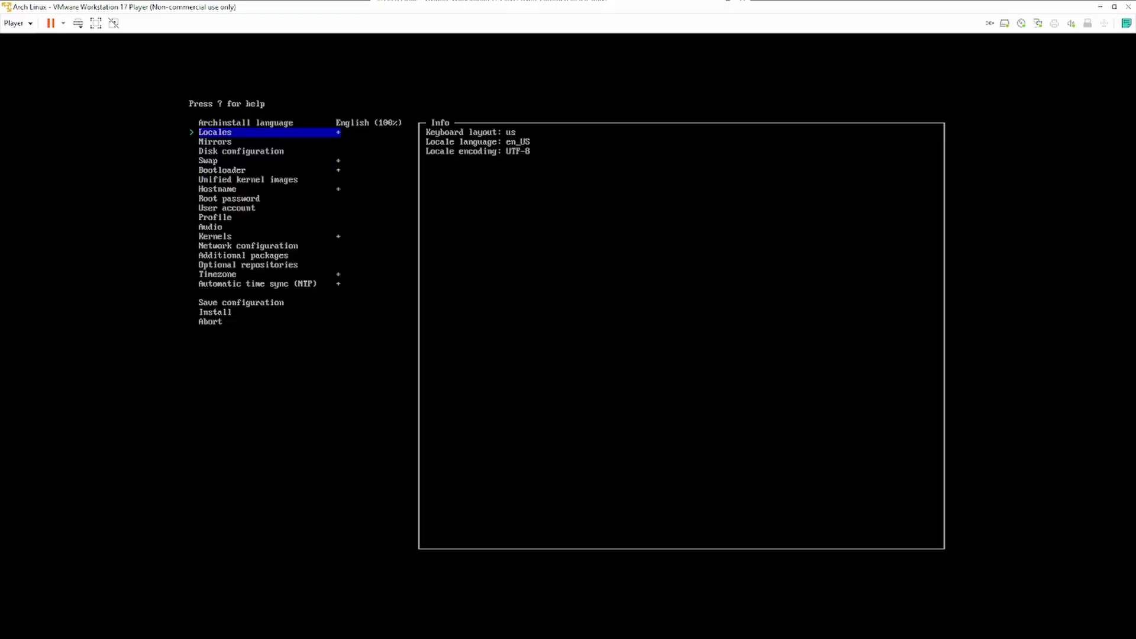
Look through the available mirror regions in the Mirrors settings without selecting one, and return to the main list
{"action": "key", "text": "Down"}
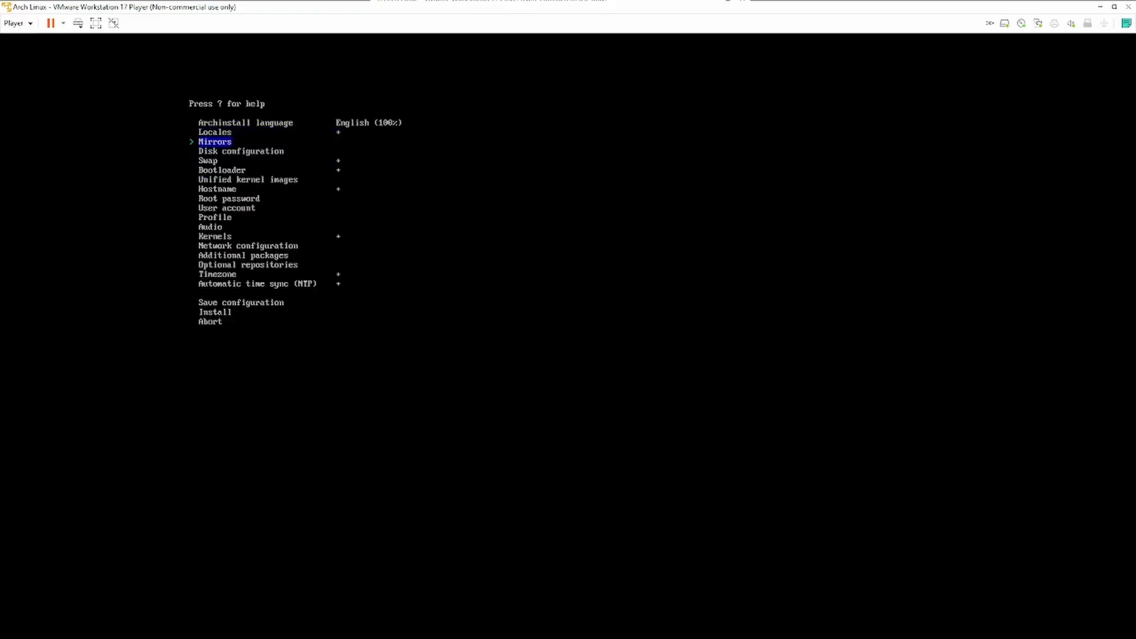
{"action": "key", "text": "Return"}
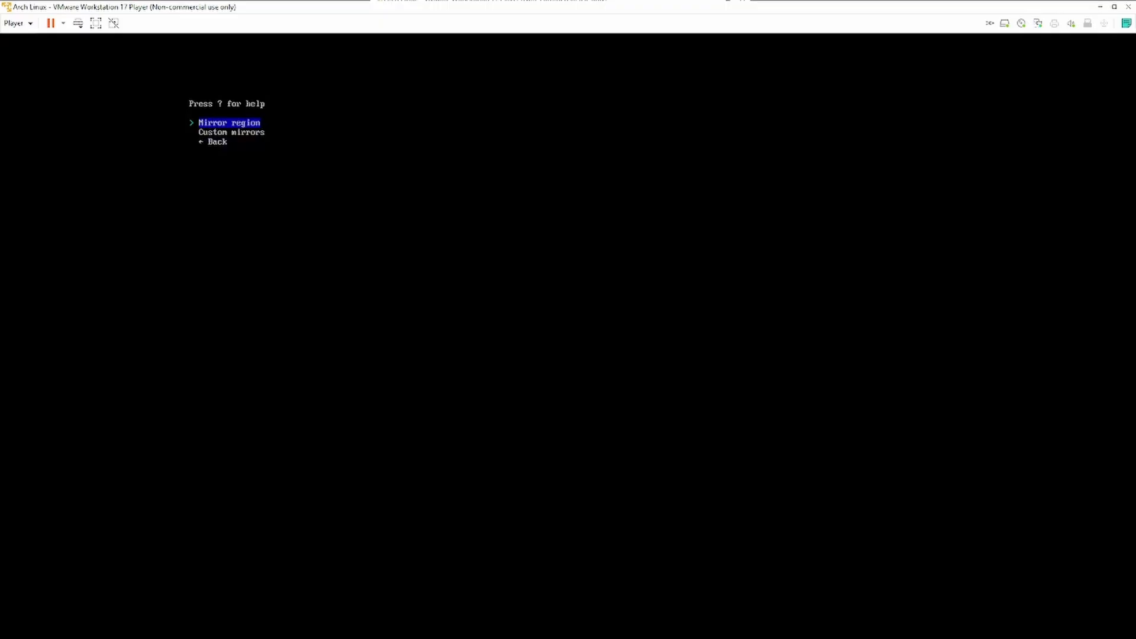
{"action": "key", "text": "Return"}
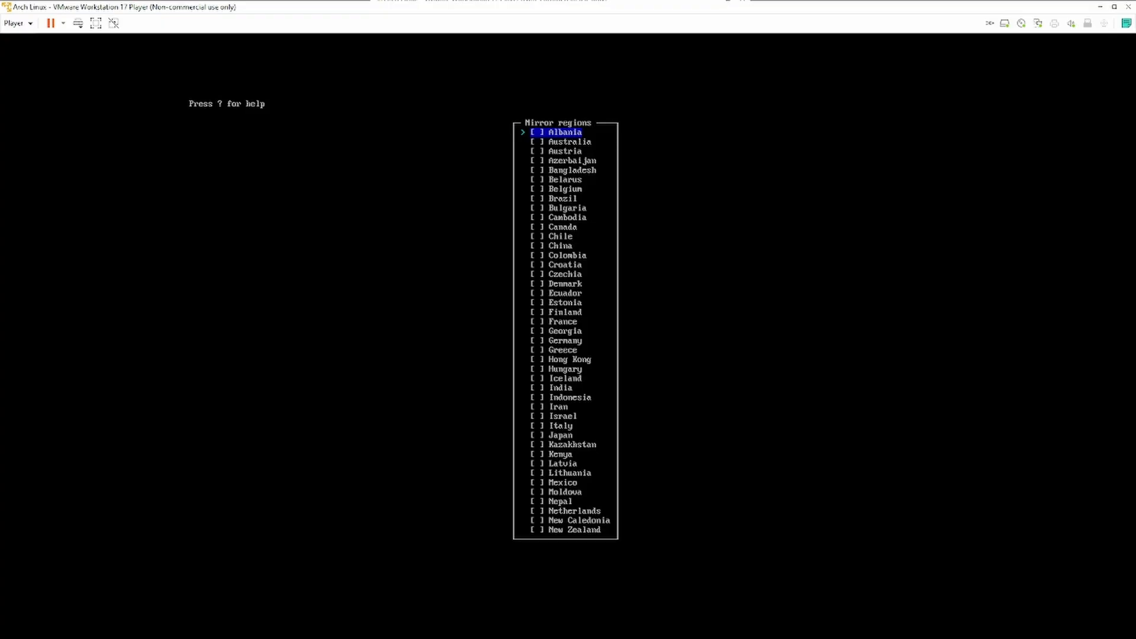
{"action": "key", "text": "Escape"}
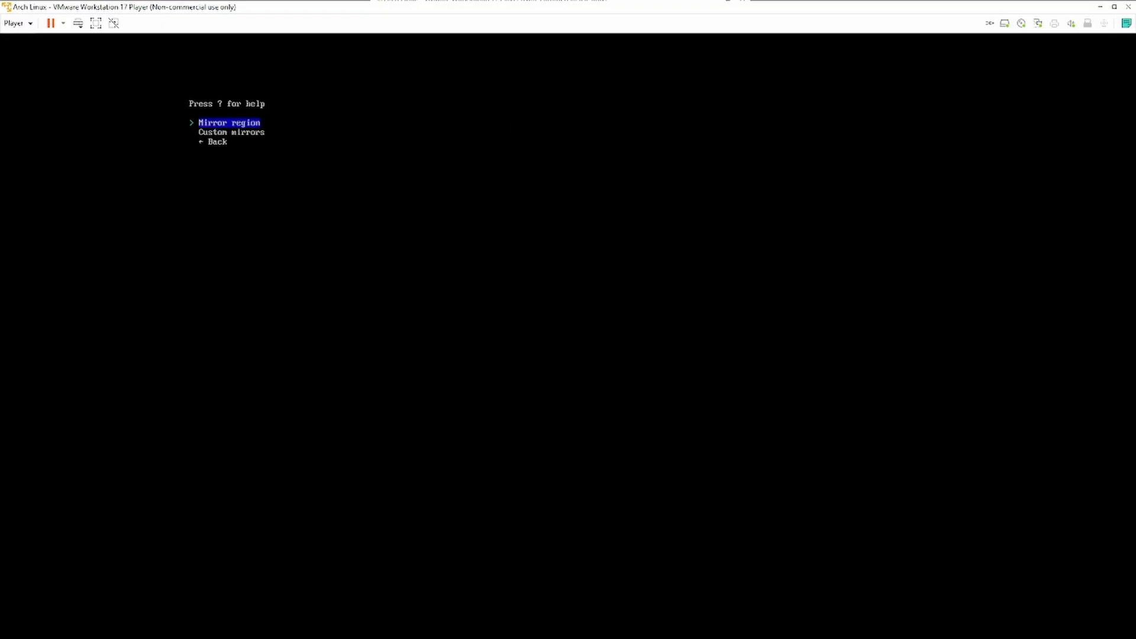
{"action": "key", "text": "Down"}
{"action": "key", "text": "Down"}
{"action": "key", "text": "Return"}
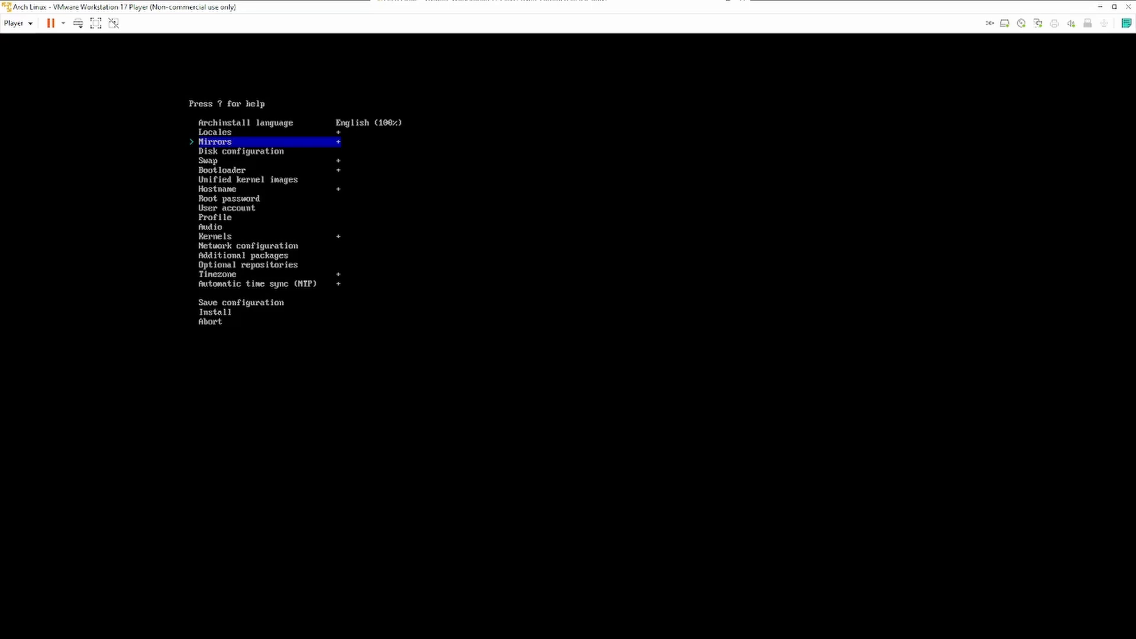
Choose the best-effort default partition layout for the VMware virtual disk /dev/sda in the disk configuration
{"action": "key", "text": "Down"}
{"action": "key", "text": "Return"}
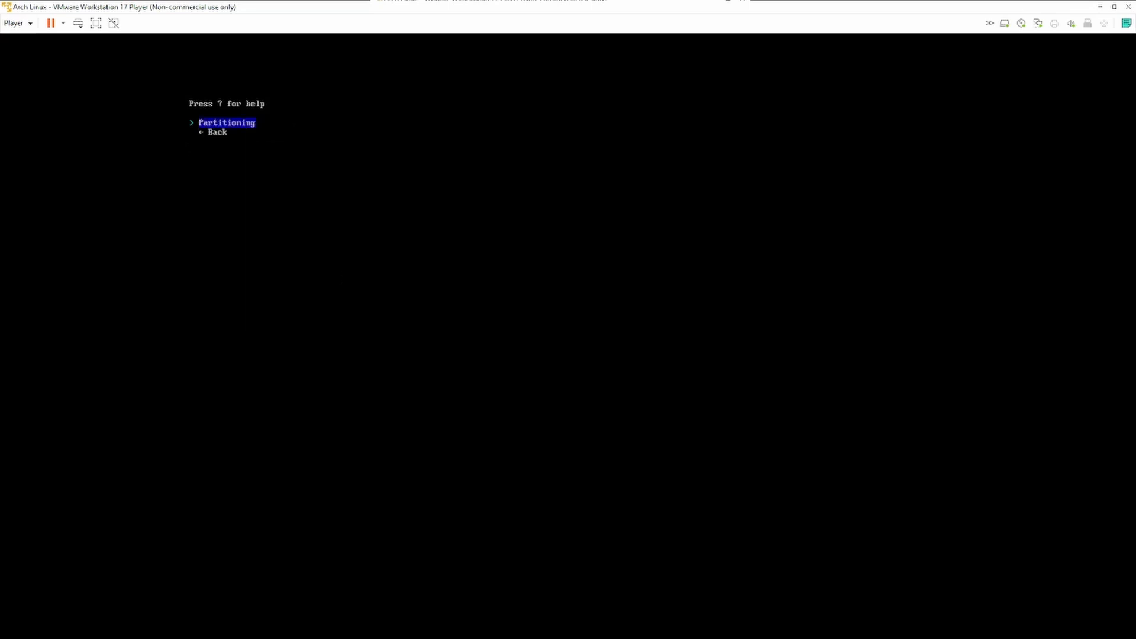
{"action": "key", "text": "Return"}
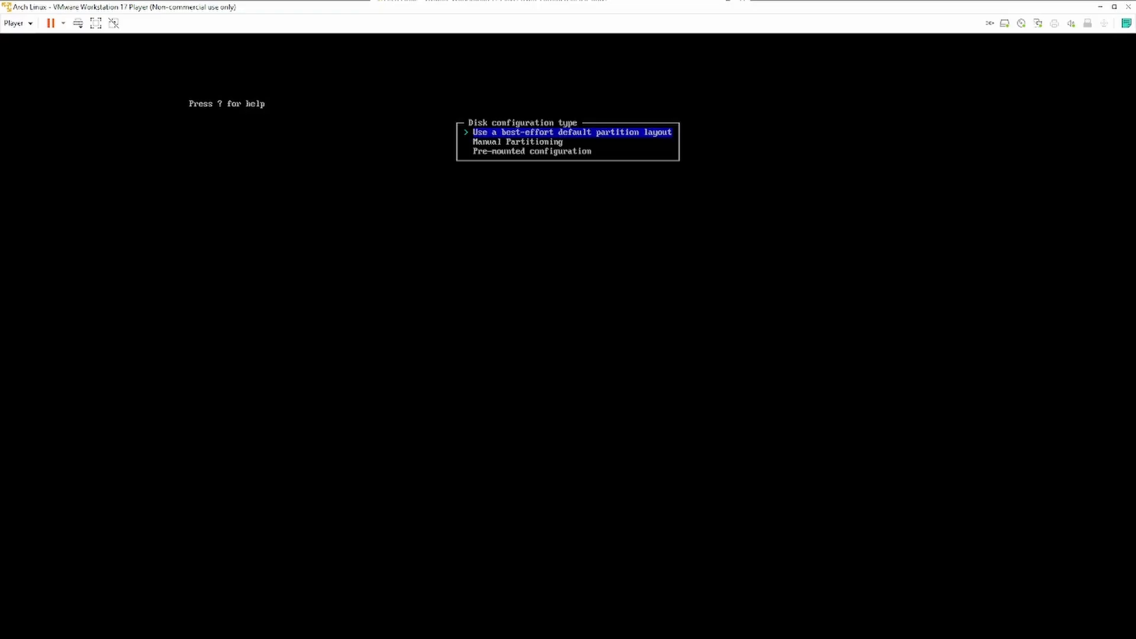
{"action": "key", "text": "Return"}
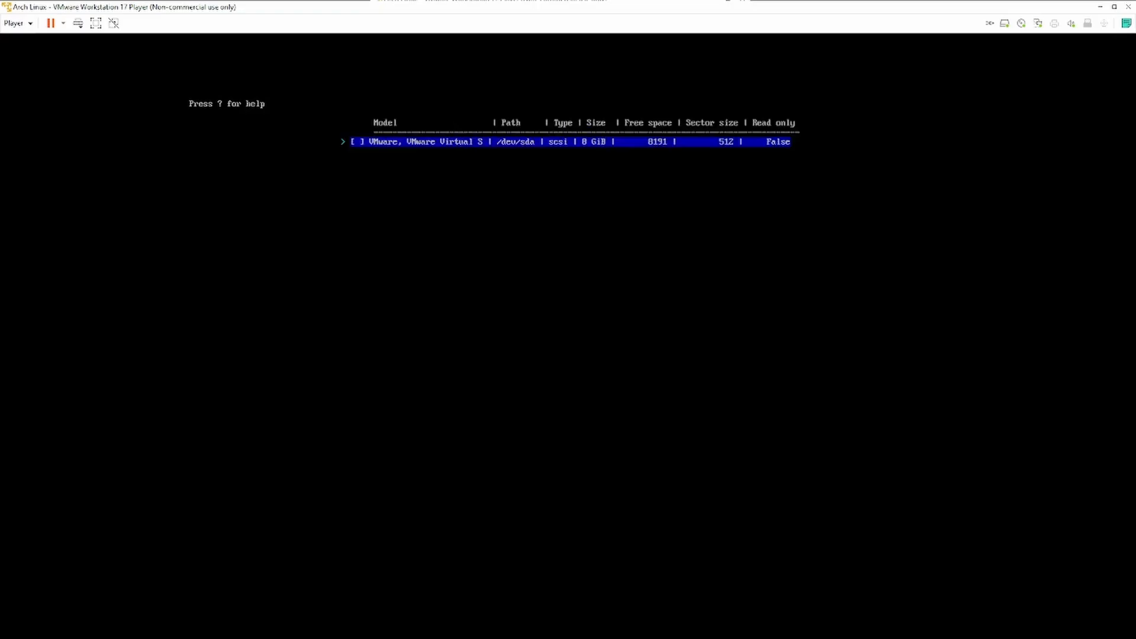
{"action": "key", "text": "Return"}
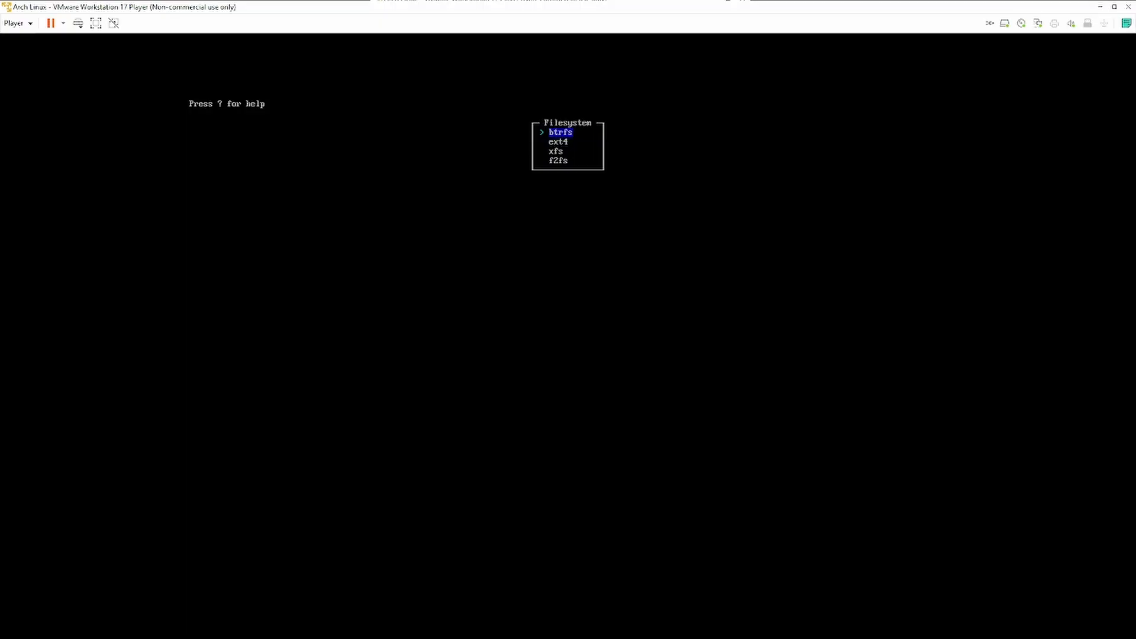
Set the filesystem to btrfs without the default subvolume structure and with copy-on-write disabled, and return to the main list
{"action": "key", "text": "Return"}
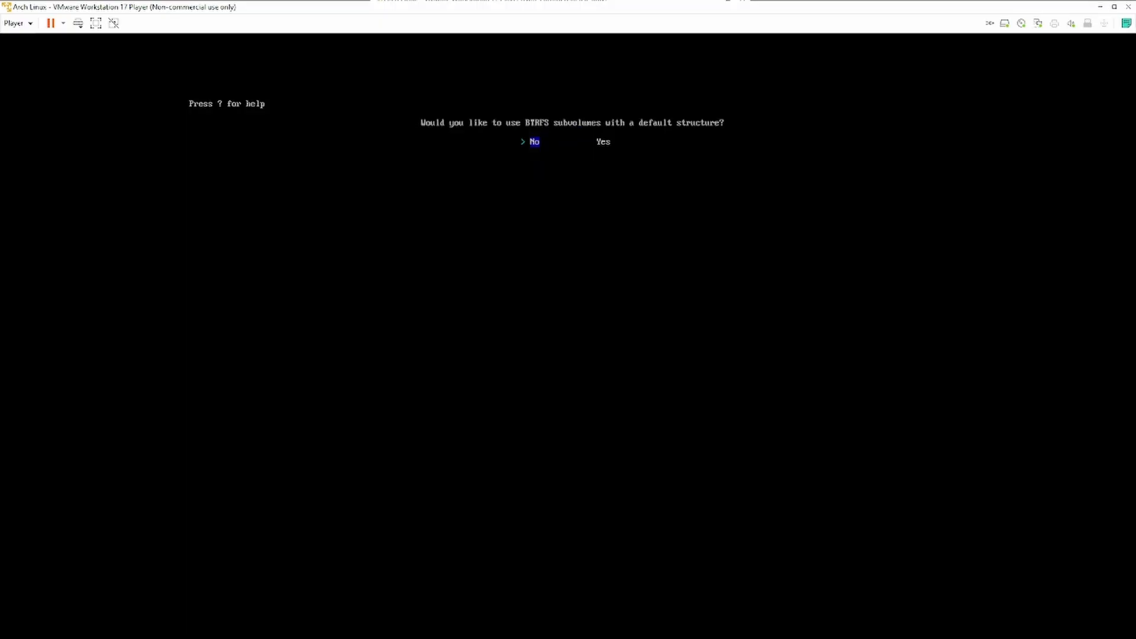
{"action": "key", "text": "Return"}
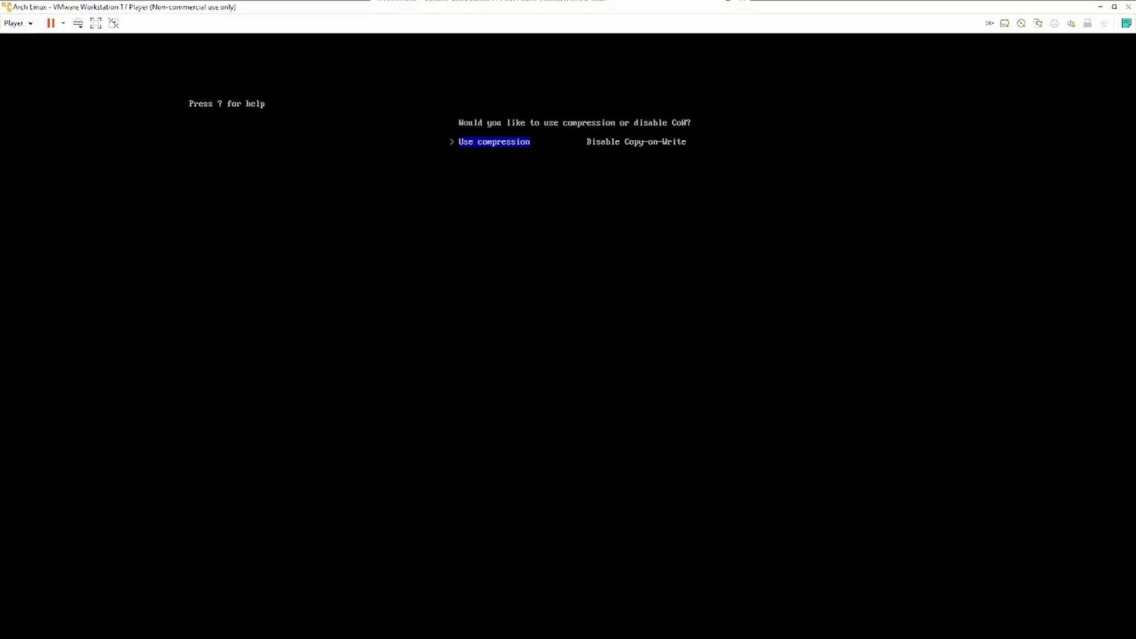
{"action": "key", "text": "Right"}
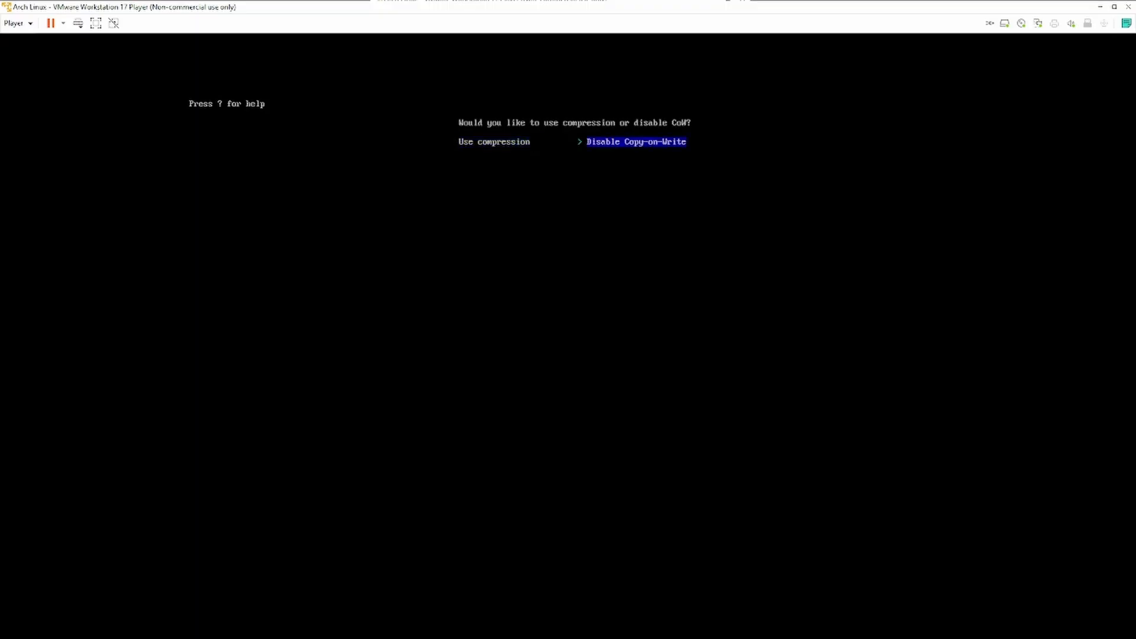
{"action": "key", "text": "Return"}
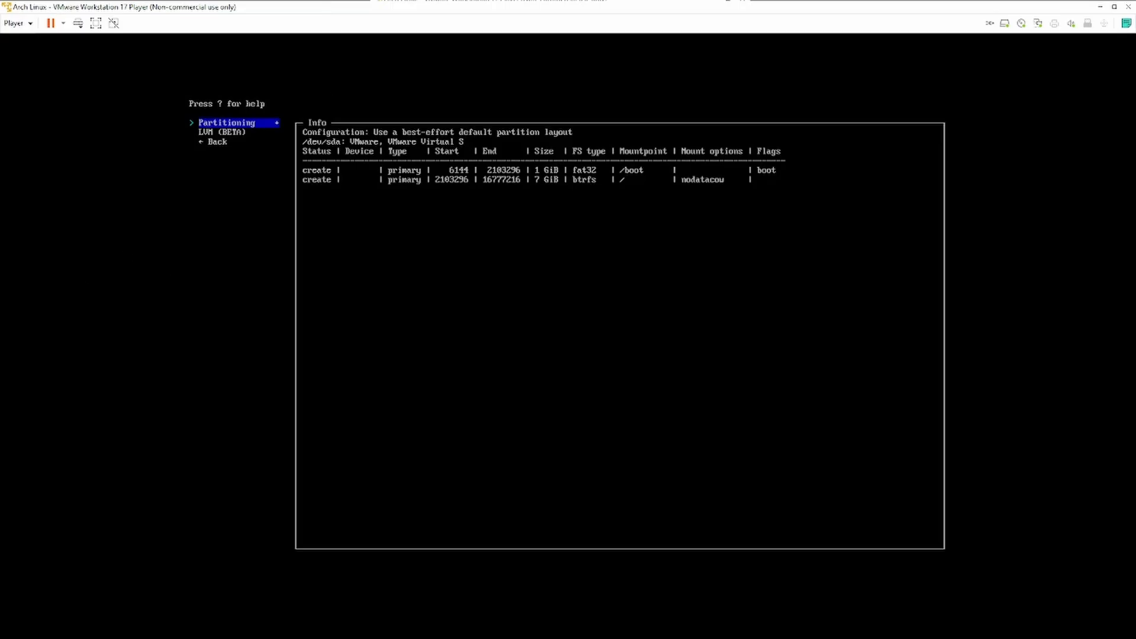
{"action": "key", "text": "Down"}
{"action": "key", "text": "Down"}
{"action": "key", "text": "Down"}
{"action": "key", "text": "Down"}
{"action": "key", "text": "Down"}
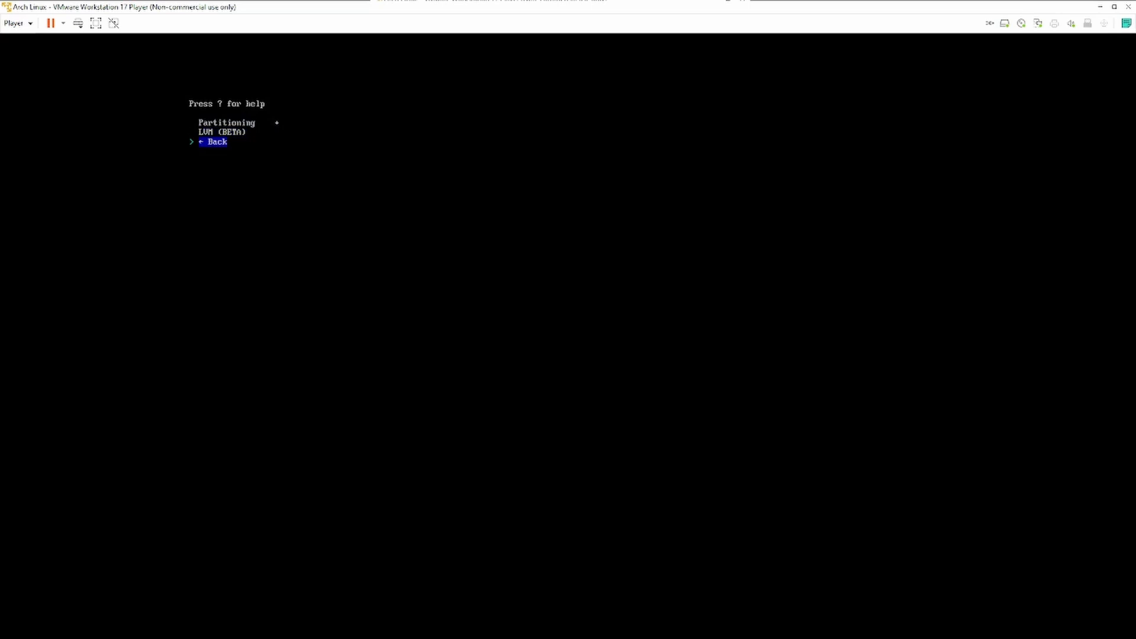
{"action": "key", "text": "Return"}
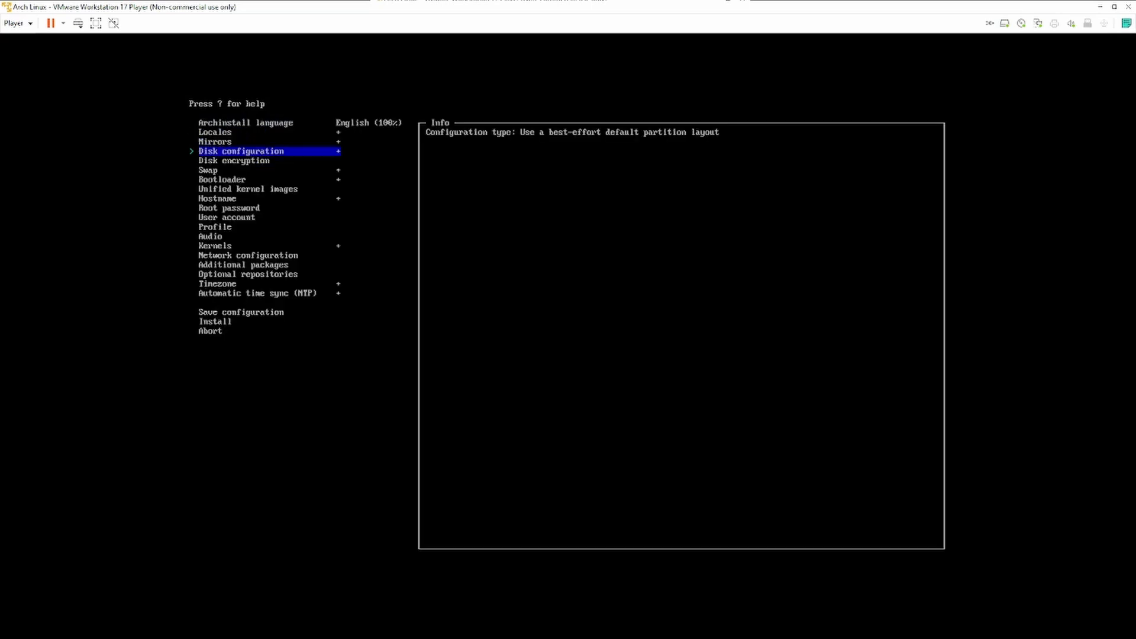
Review the disk encryption, swap, bootloader, unified kernel images, hostname and root password entries
{"action": "key", "text": "Down"}
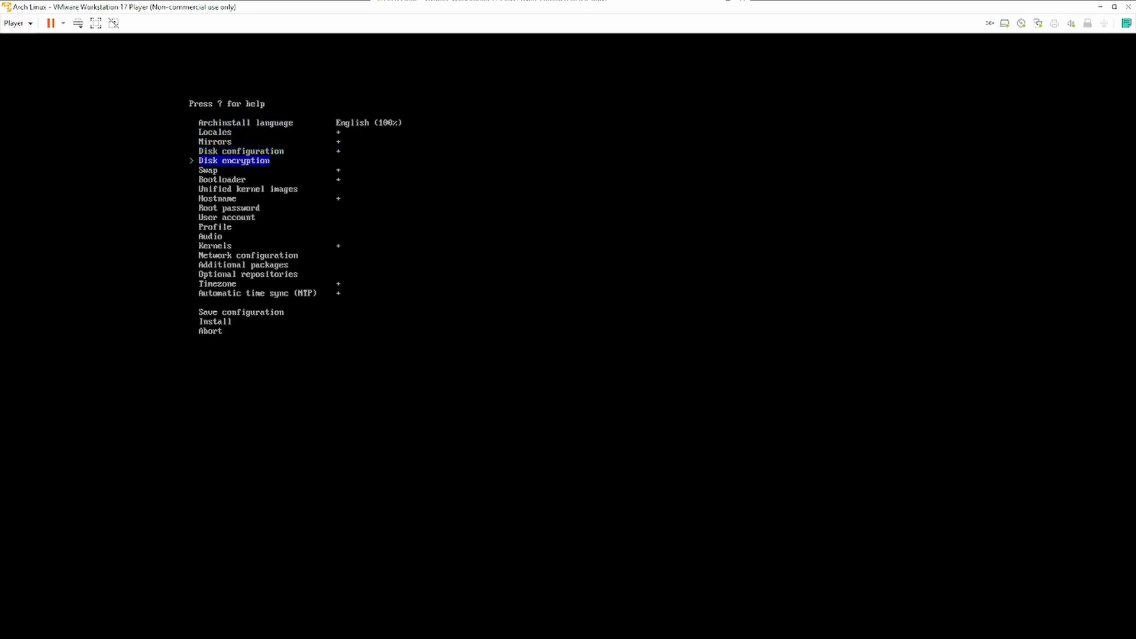
{"action": "key", "text": "Return"}
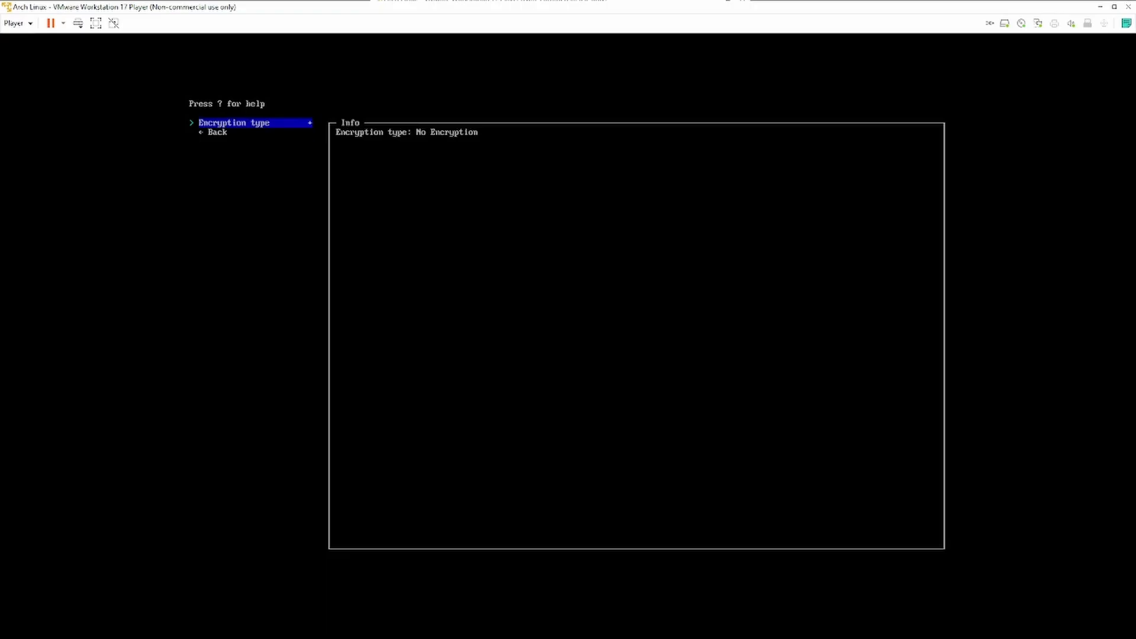
{"action": "key", "text": "Escape"}
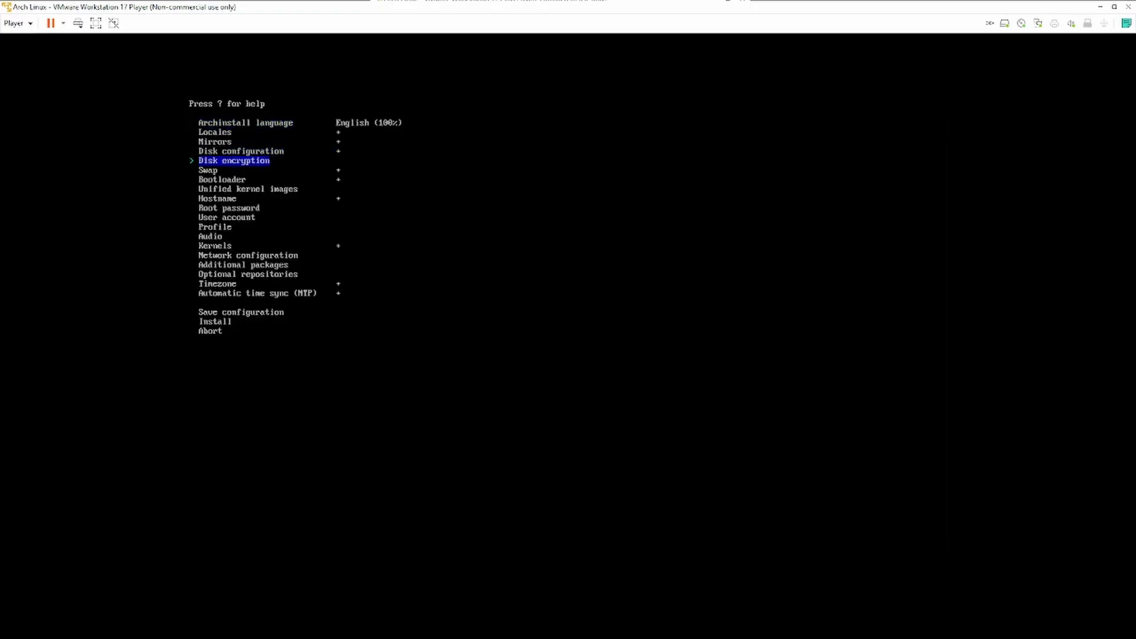
{"action": "key", "text": "Down"}
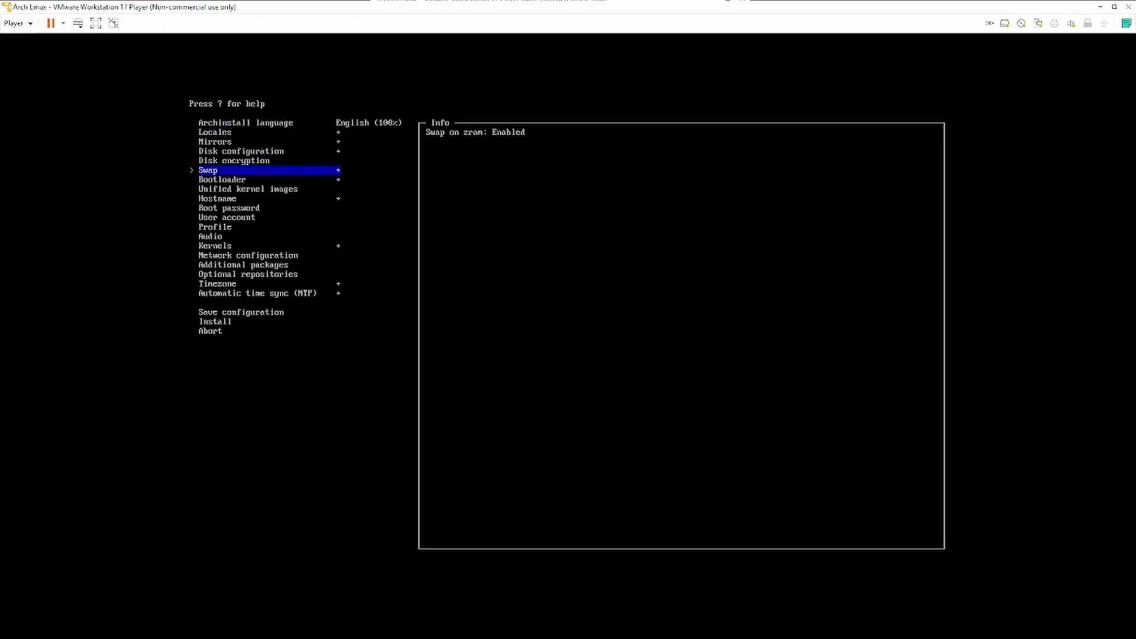
{"action": "key", "text": "Down"}
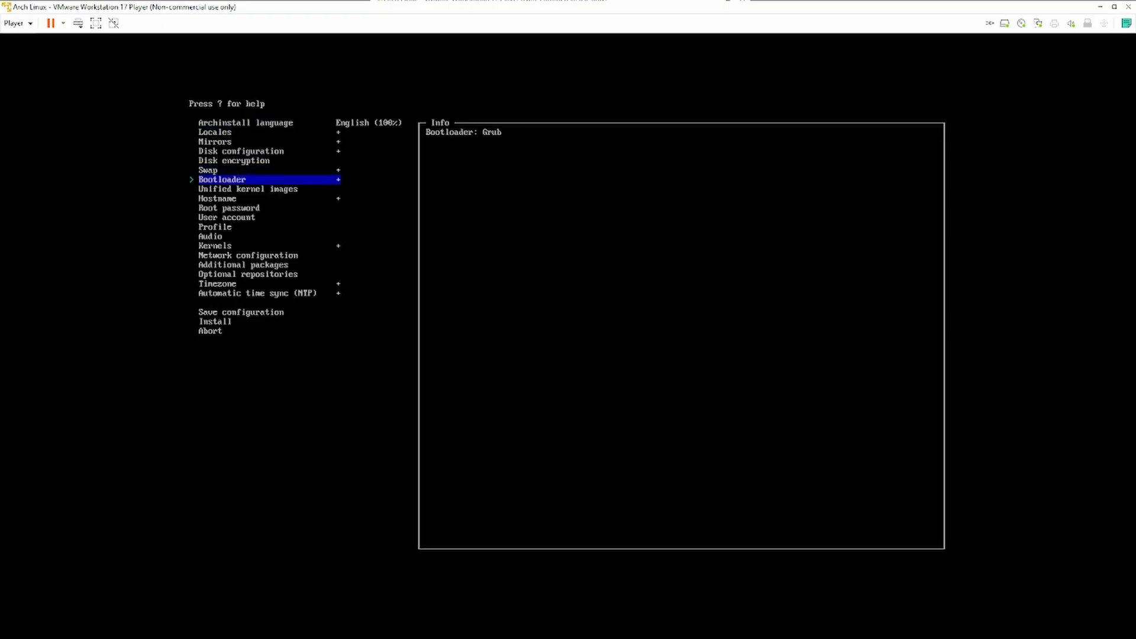
{"action": "key", "text": "Down"}
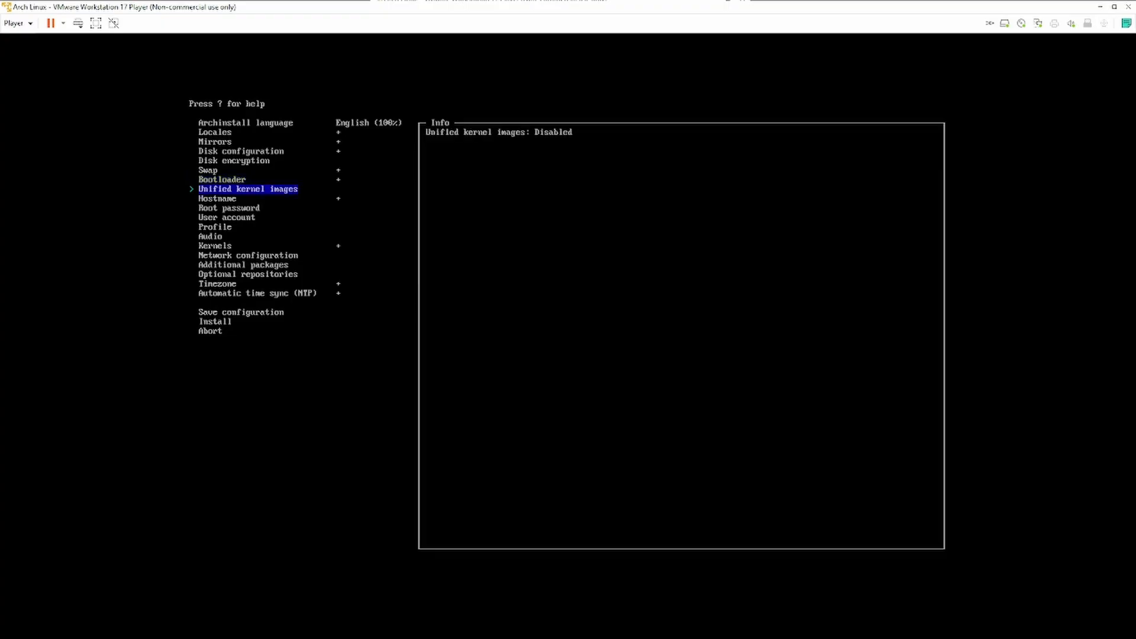
{"action": "key", "text": "Down"}
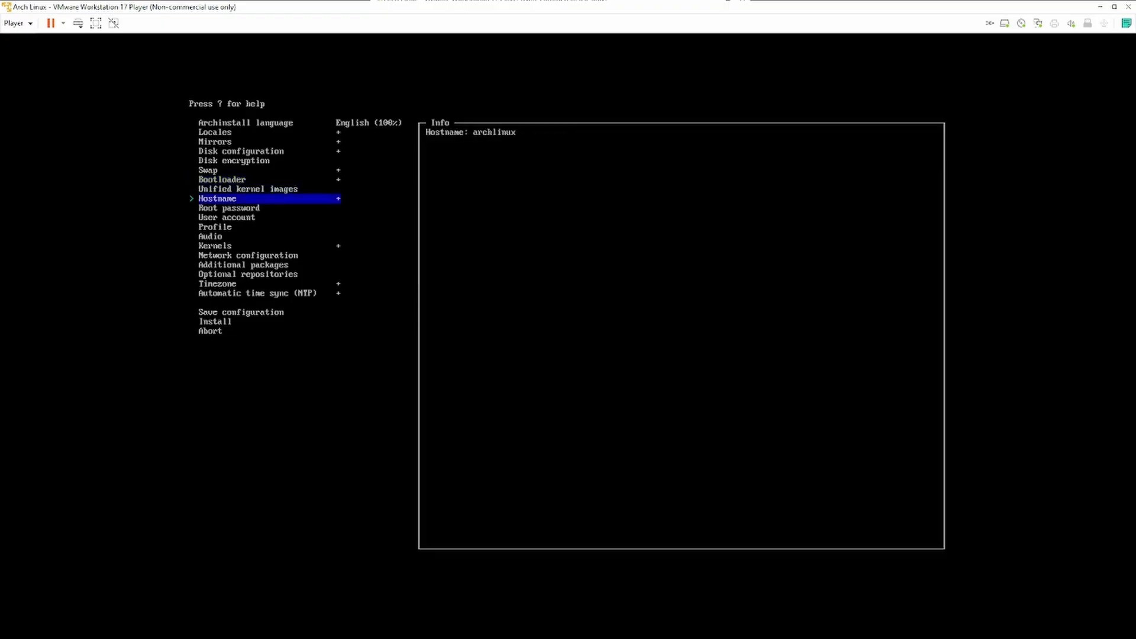
{"action": "key", "text": "Down"}
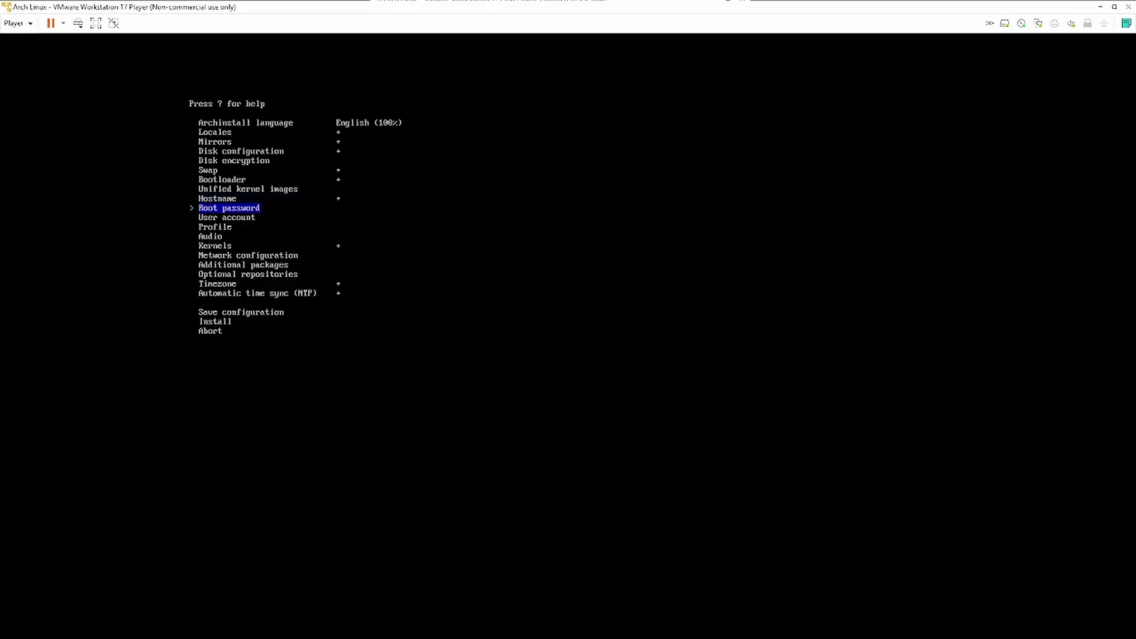
{"action": "key", "text": "Return"}
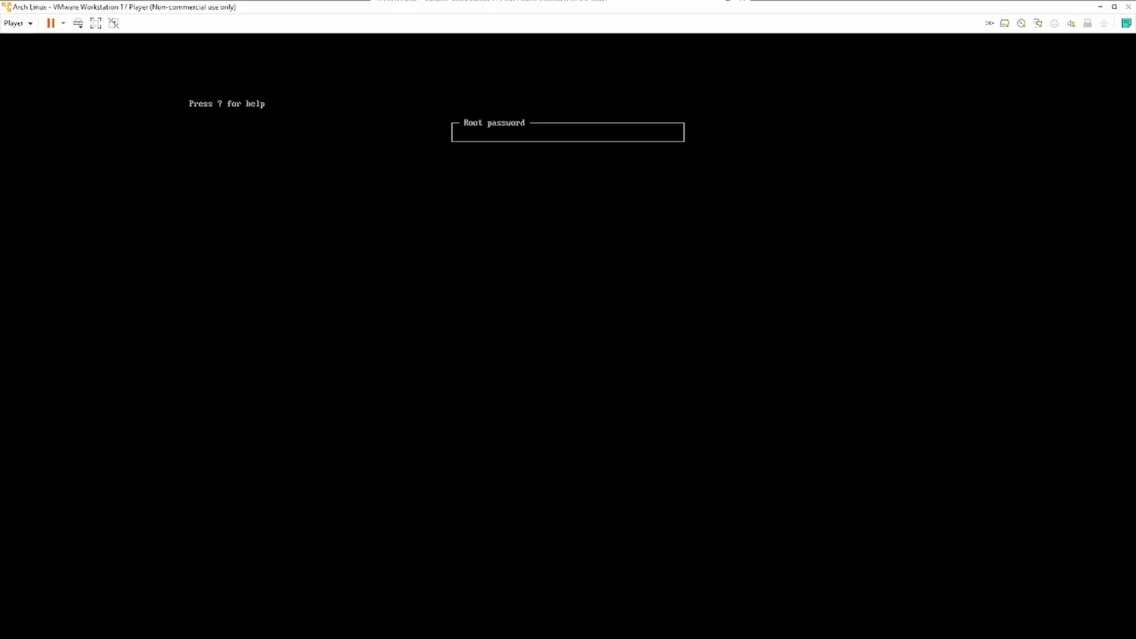
{"action": "key", "text": "Escape"}
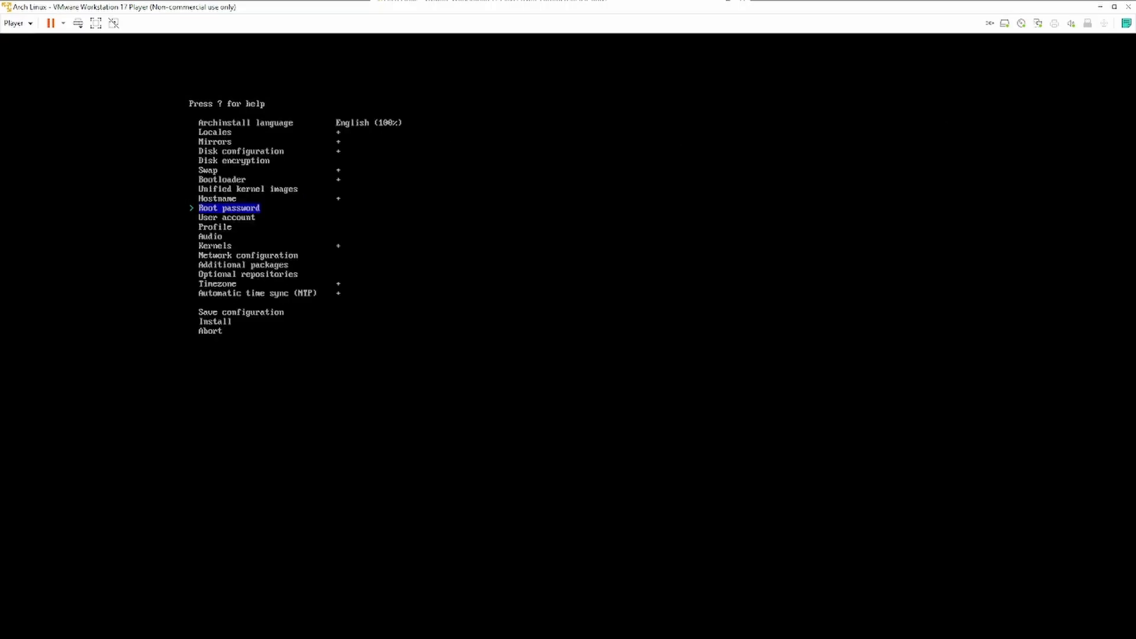
Add a user account named hackmywayup with its account password and superuser (sudo) rights, and confirm the user list
{"action": "key", "text": "Down"}
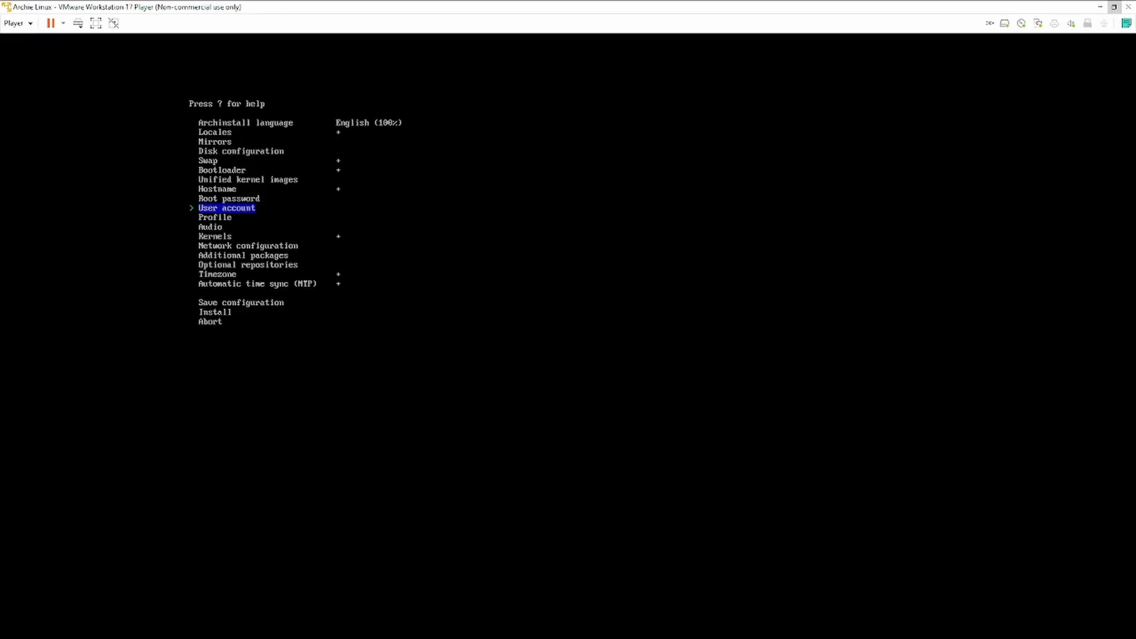
{"action": "key", "text": "Return"}
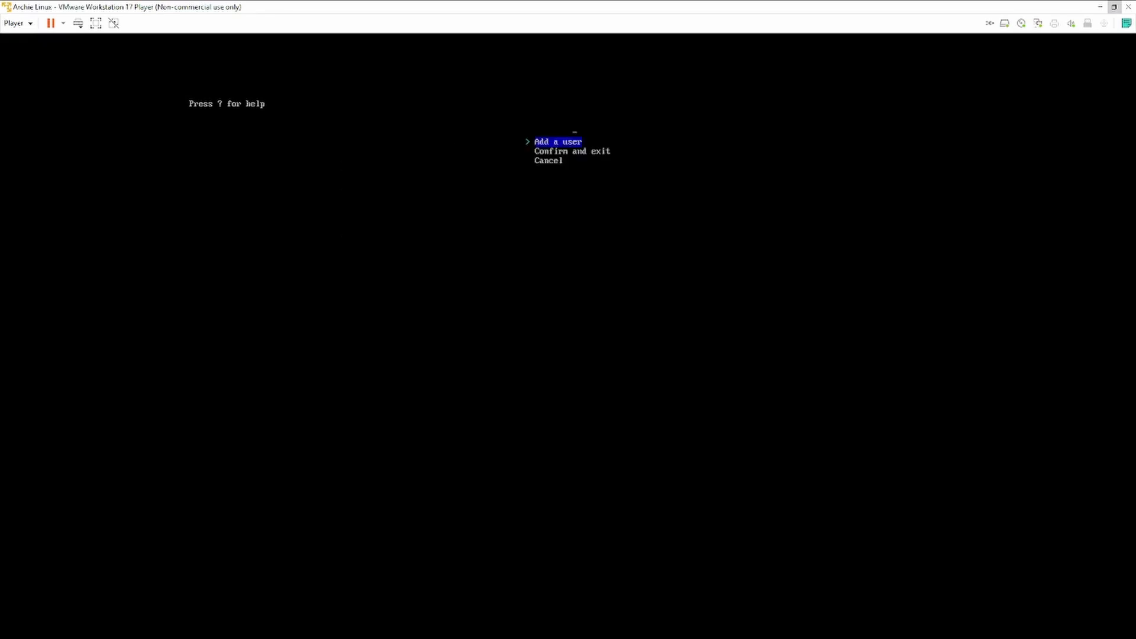
{"action": "key", "text": "Return"}
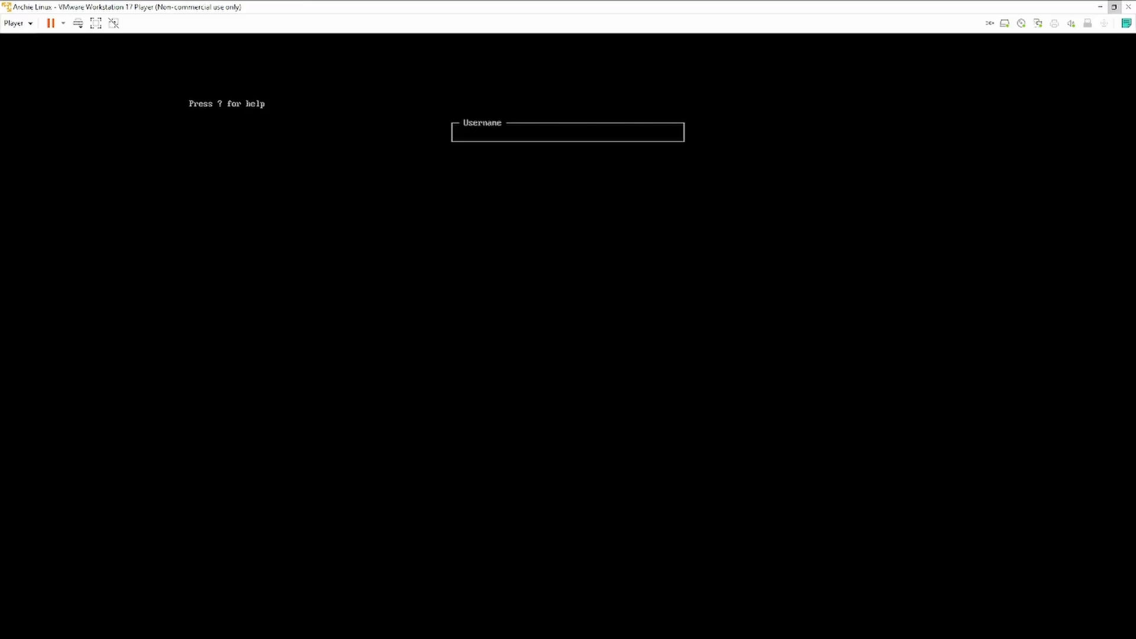
{"action": "type", "text": "hackmywayup"}
{"action": "key", "text": "Return"}
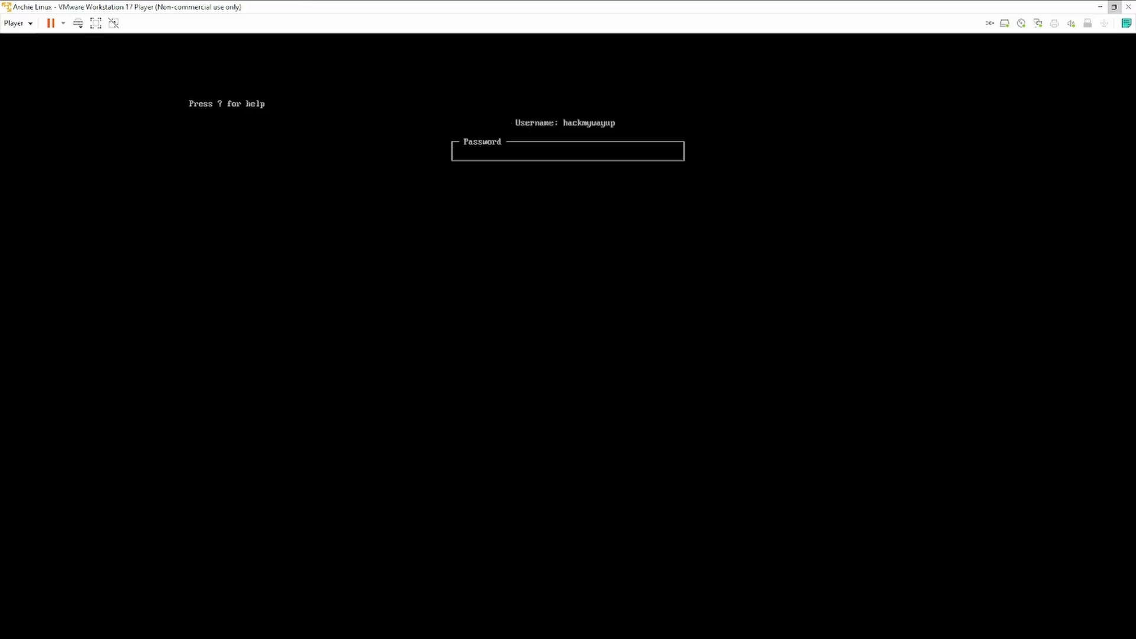
{"action": "key", "text": "Return"}
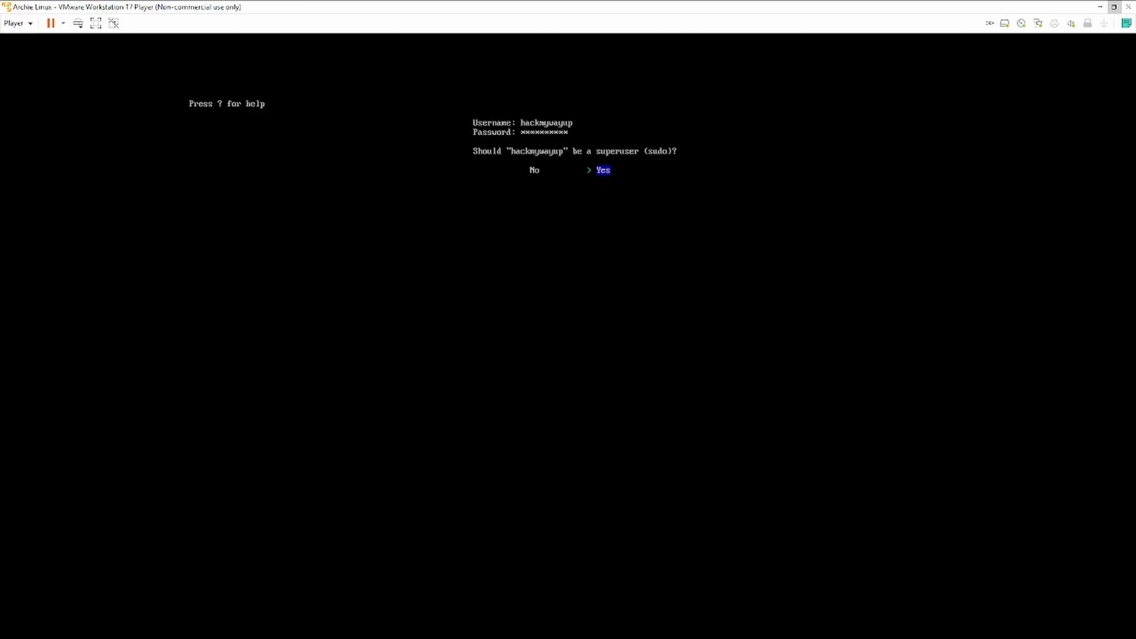
{"action": "key", "text": "Return"}
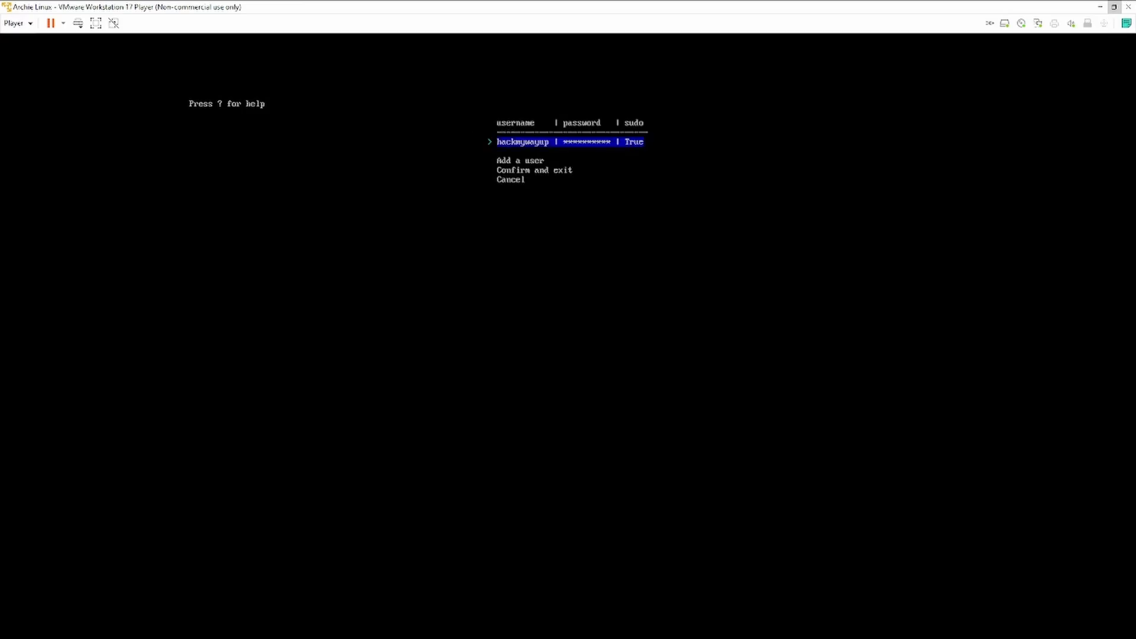
{"action": "key", "text": "Down"}
{"action": "key", "text": "Down"}
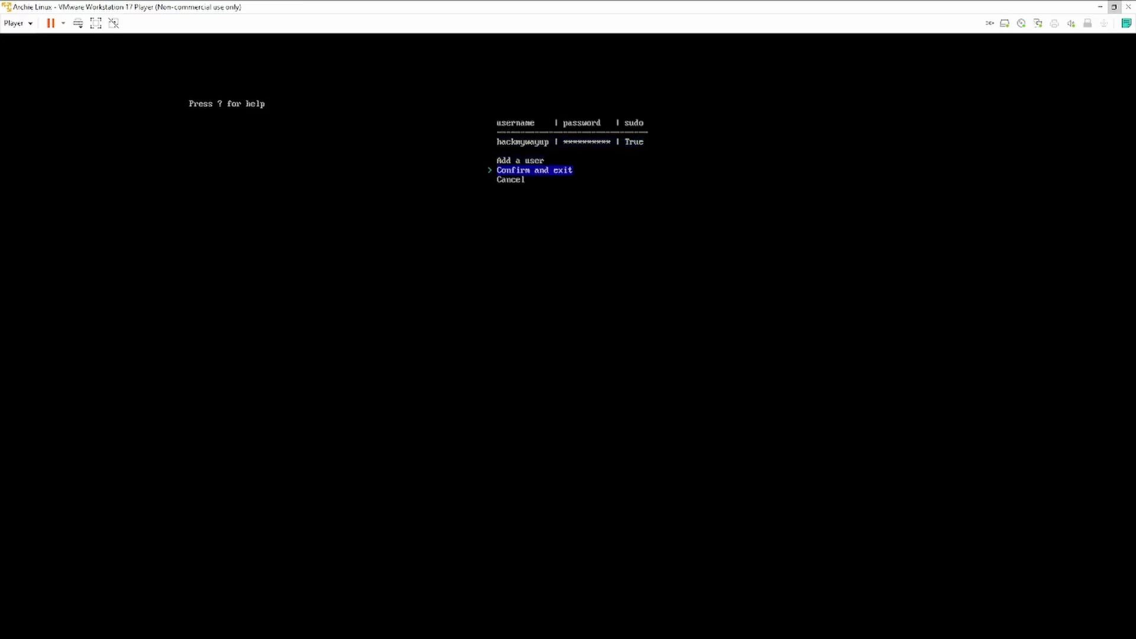
{"action": "key", "text": "Return"}
Set the installation profile's type to the Desktop main profile
{"action": "key", "text": "Down"}
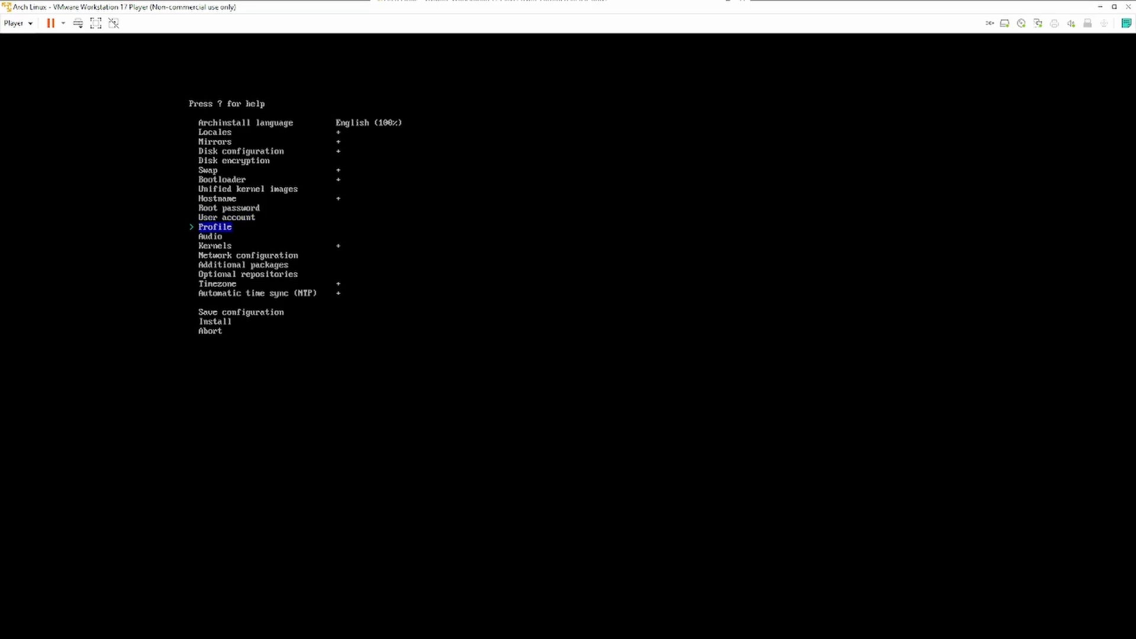
{"action": "key", "text": "Return"}
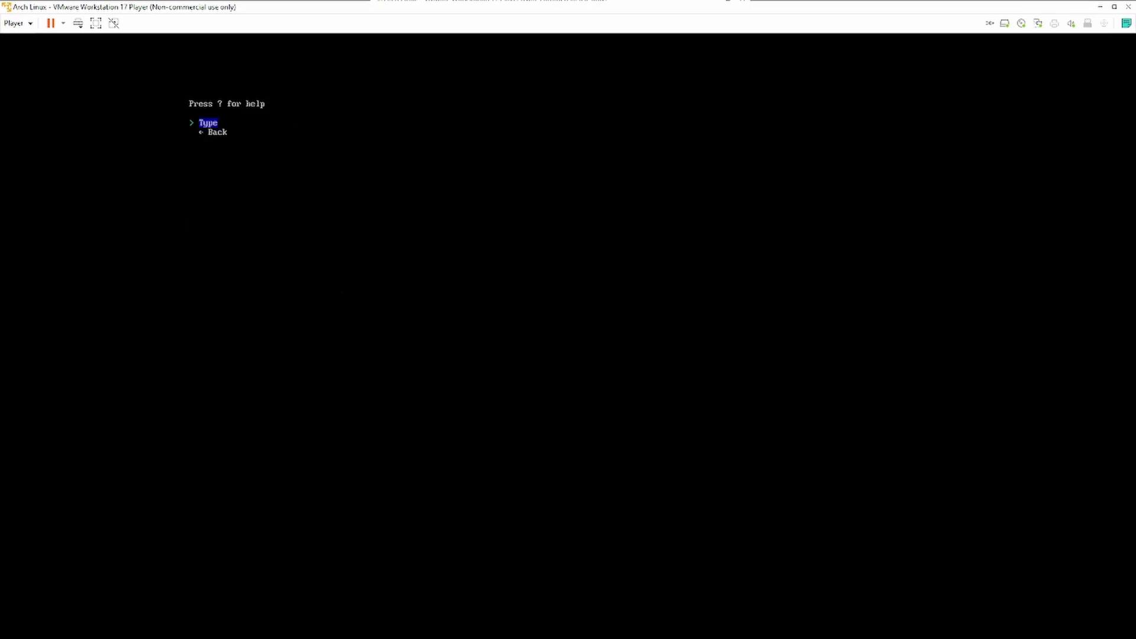
{"action": "key", "text": "Return"}
{"action": "key", "text": "Down"}
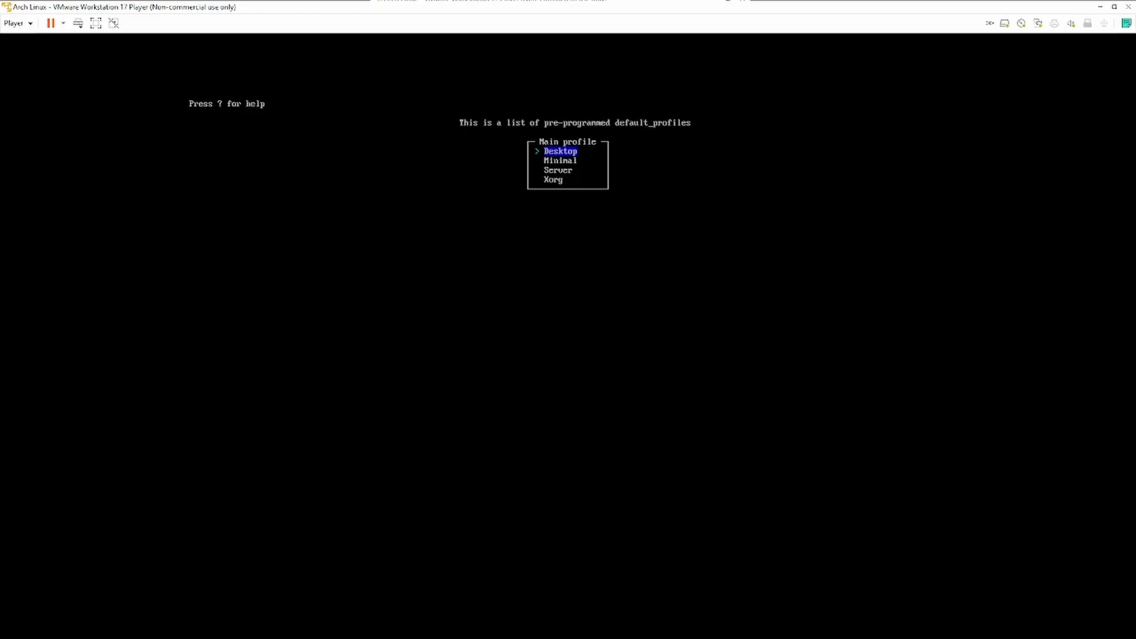
{"action": "key", "text": "Return"}
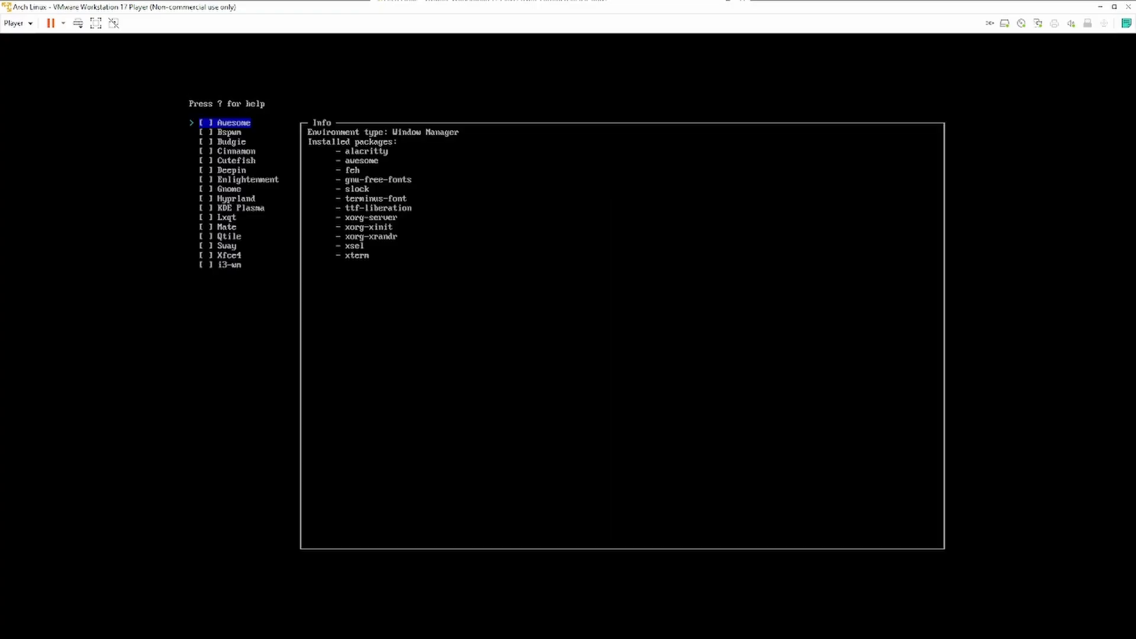
Compare the Gnome and KDE Plasma entries in the desktop environment list and choose Gnome
{"action": "key", "text": "Down"}
{"action": "key", "text": "Down"}
{"action": "key", "text": "Down"}
{"action": "key", "text": "Down"}
{"action": "key", "text": "Down"}
{"action": "key", "text": "Down"}
{"action": "key", "text": "Down"}
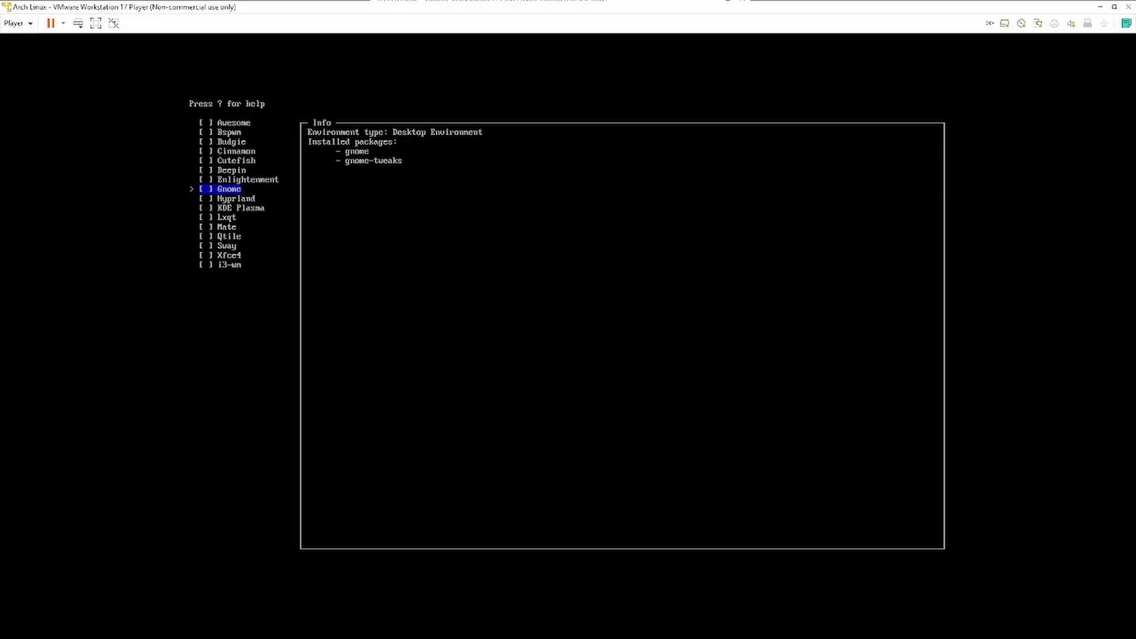
{"action": "key", "text": "Down"}
{"action": "key", "text": "Down"}
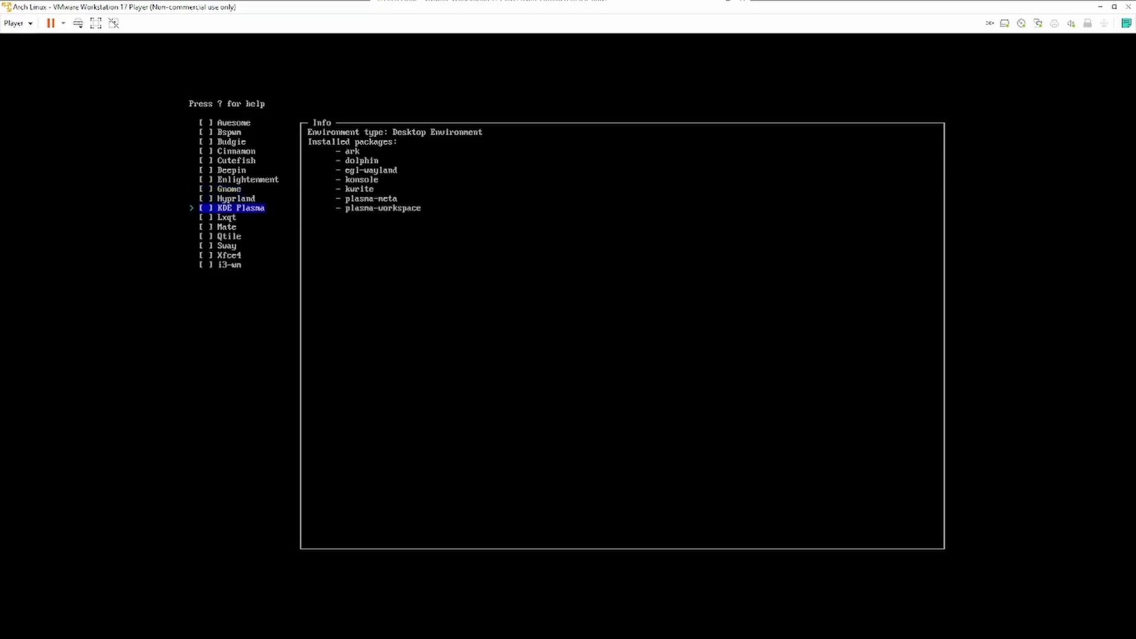
{"action": "key", "text": "Up"}
{"action": "key", "text": "Up"}
{"action": "key", "text": "Down"}
{"action": "key", "text": "Up"}
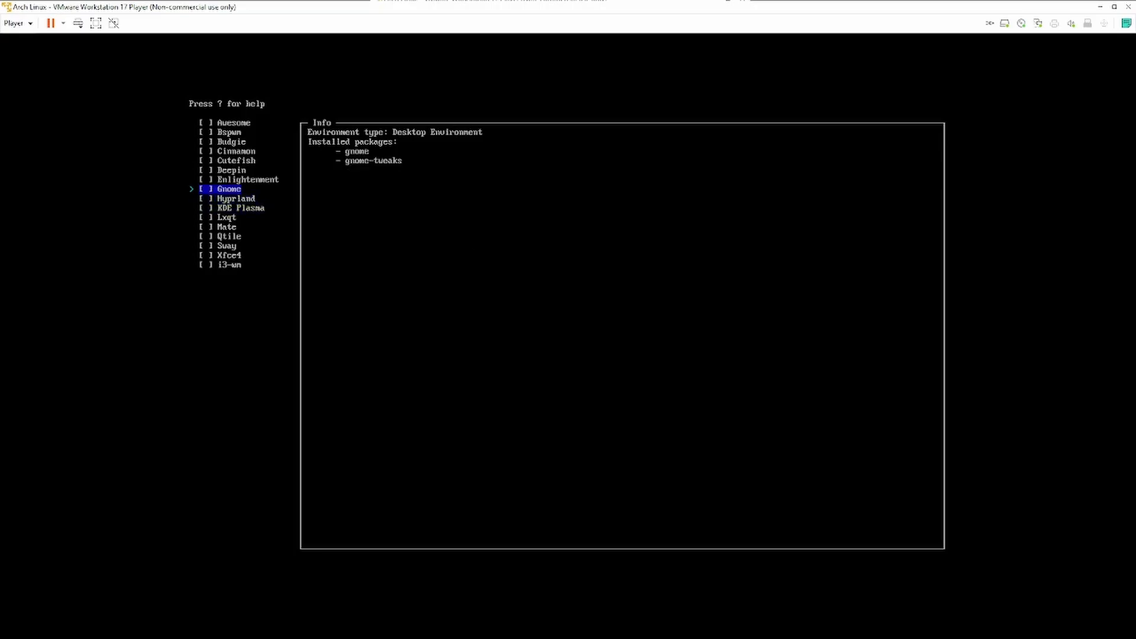
{"action": "key", "text": "Return"}
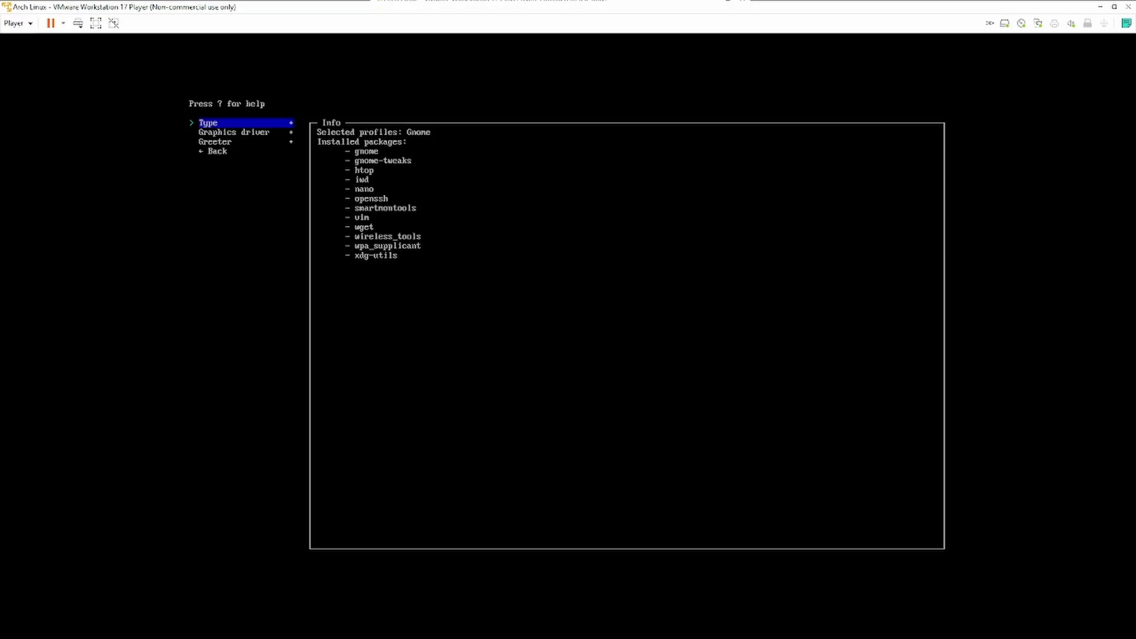
Set the profile's graphics driver to Nvidia (proprietary), keep the gdm greeter, and return to the main list
{"action": "key", "text": "Down"}
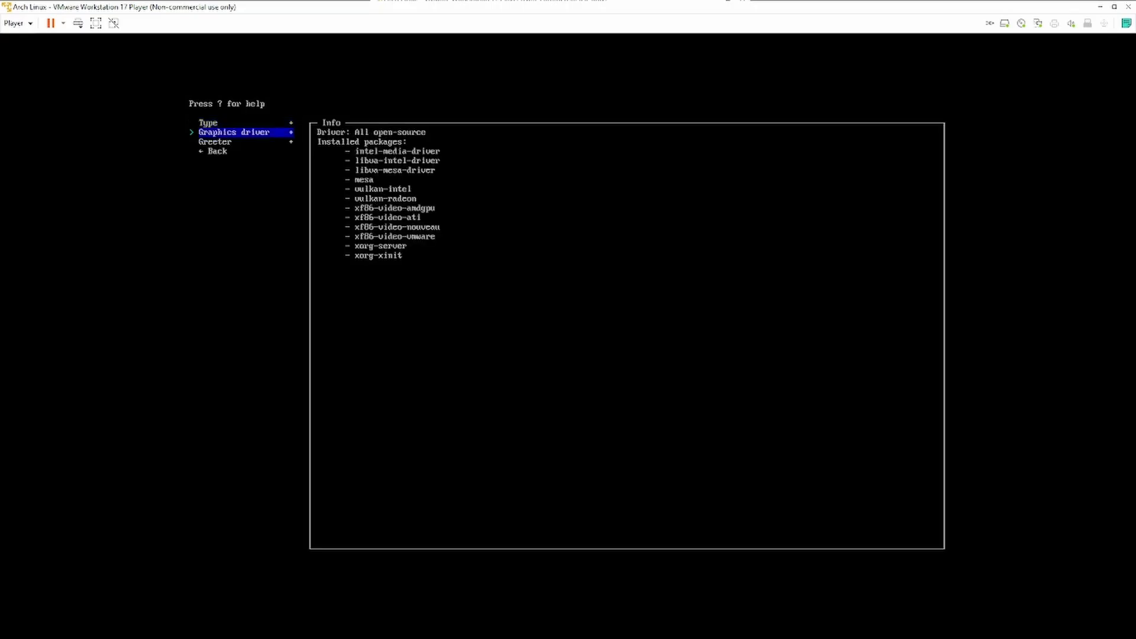
{"action": "key", "text": "Return"}
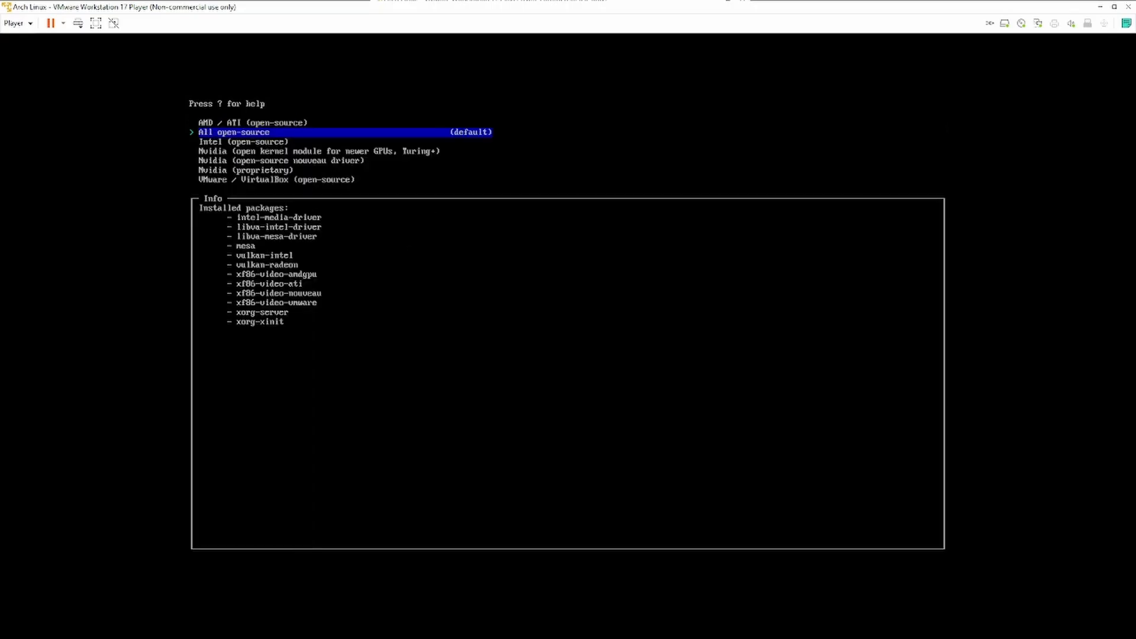
{"action": "key", "text": "Down"}
{"action": "key", "text": "Down"}
{"action": "key", "text": "Down"}
{"action": "key", "text": "Down"}
{"action": "key", "text": "Down"}
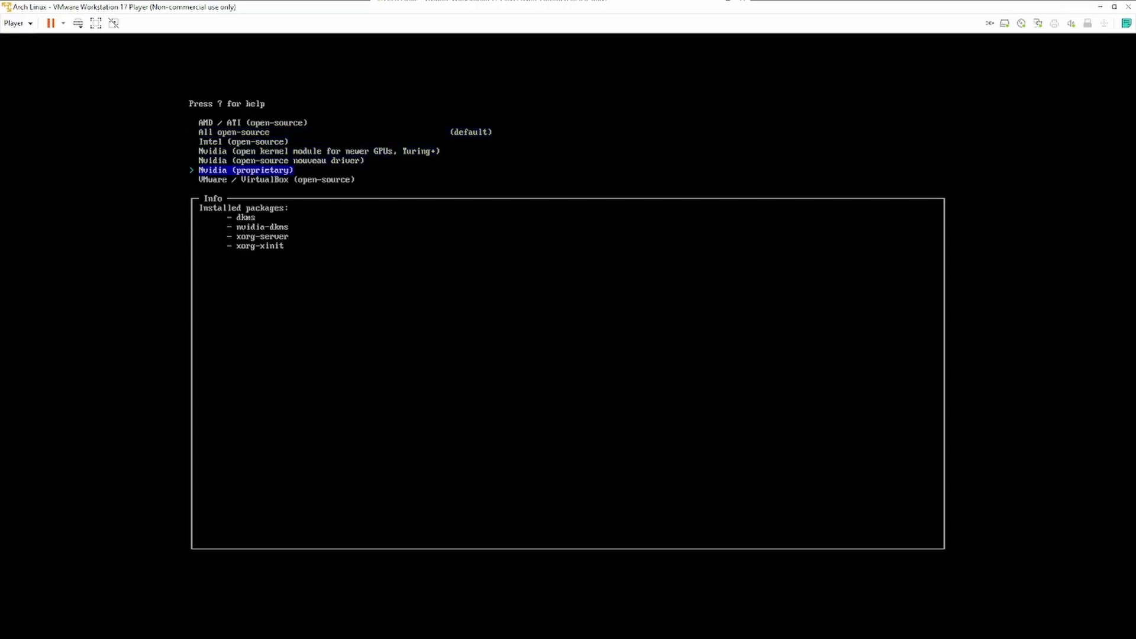
{"action": "key", "text": "Return"}
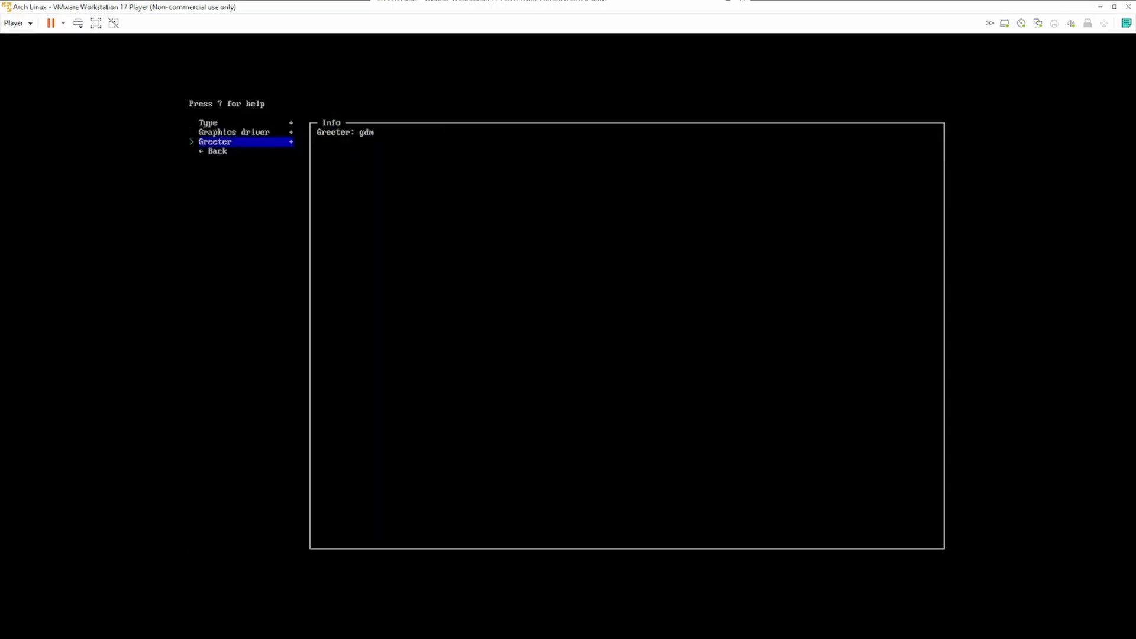
{"action": "key", "text": "Down"}
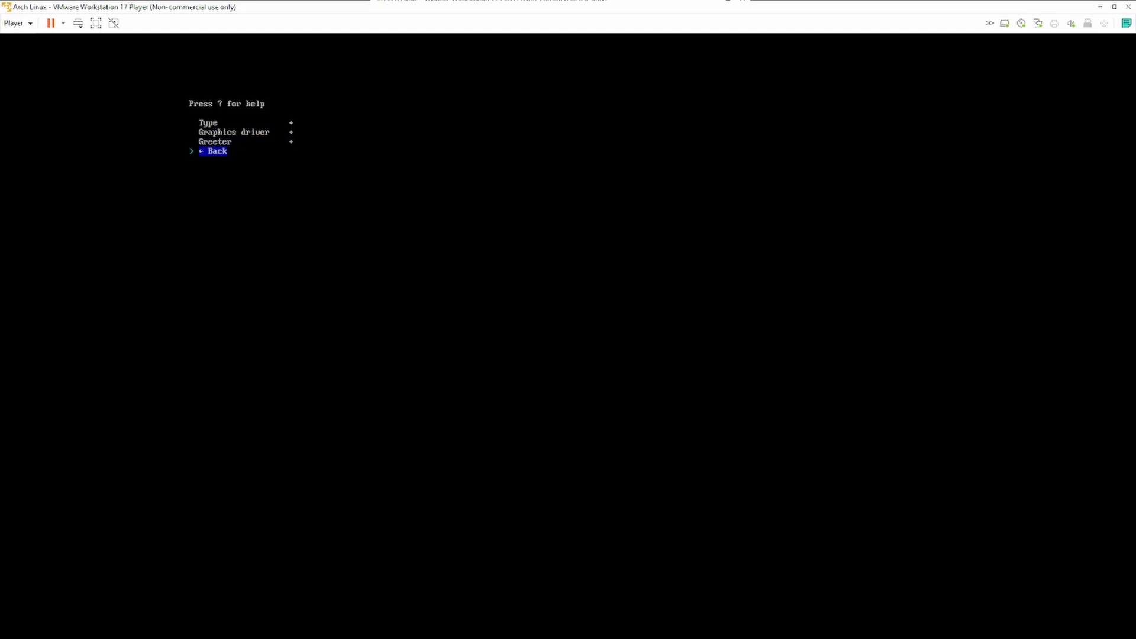
{"action": "key", "text": "Return"}
Set the audio option of the installation to No audio server
{"action": "key", "text": "Down"}
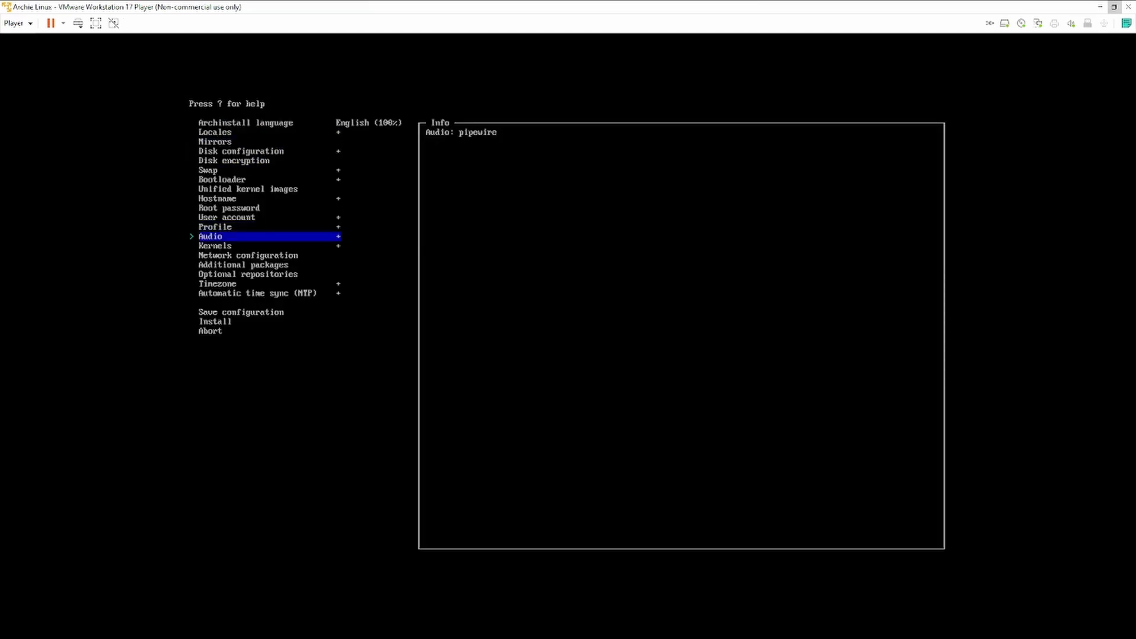
{"action": "key", "text": "Return"}
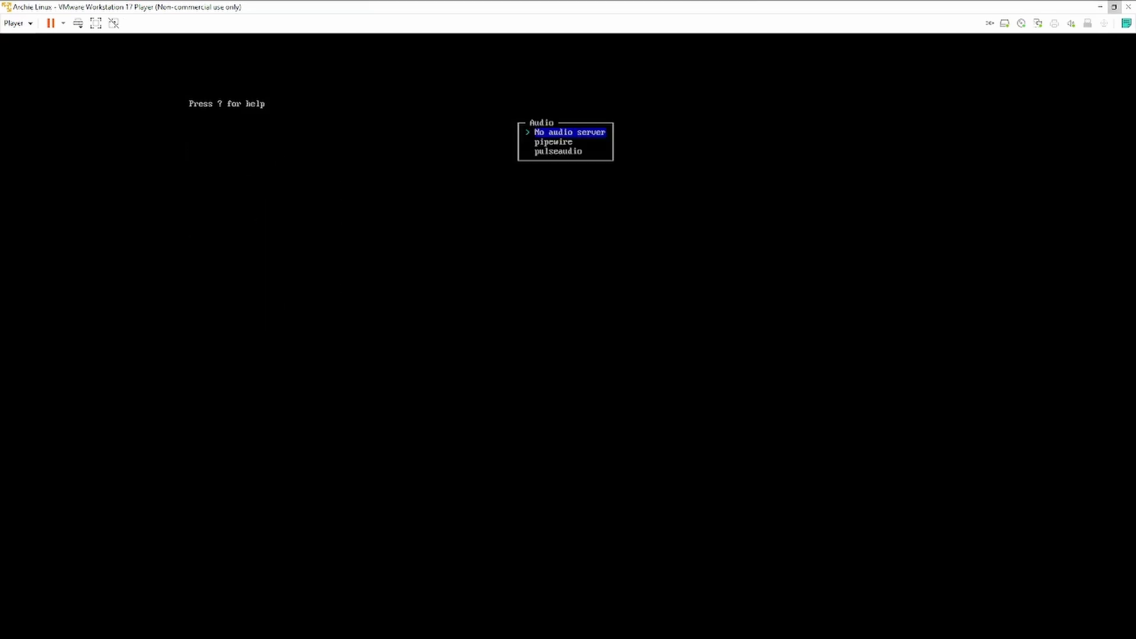
{"action": "key", "text": "Down"}
{"action": "key", "text": "Return"}
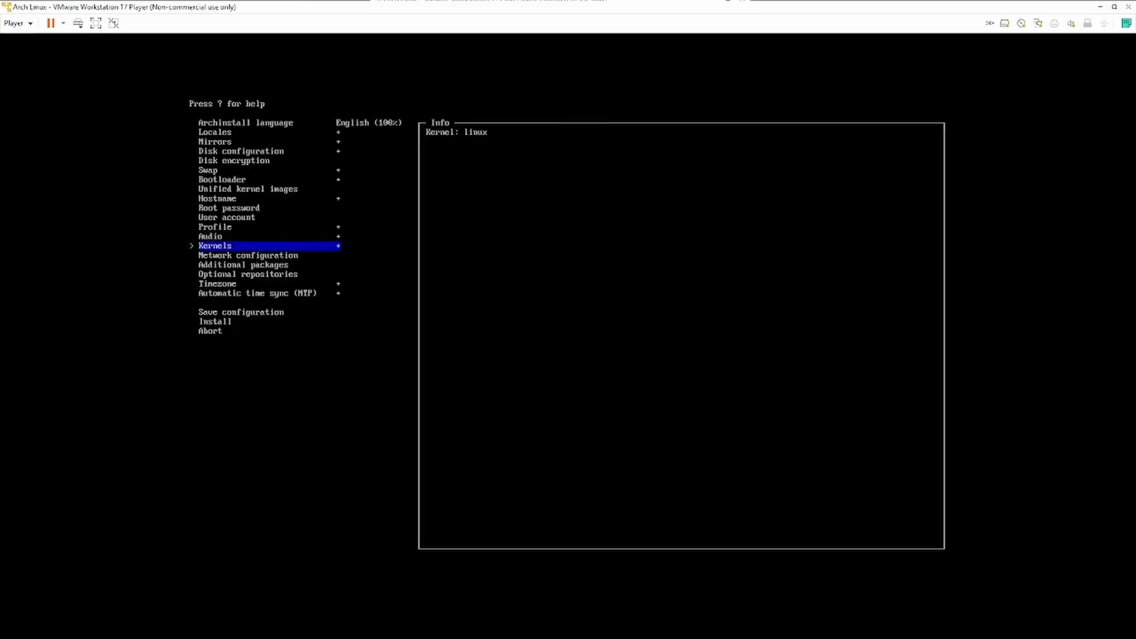
Keep the linux kernel and set the network configuration to use NetworkManager
{"action": "key", "text": "Down"}
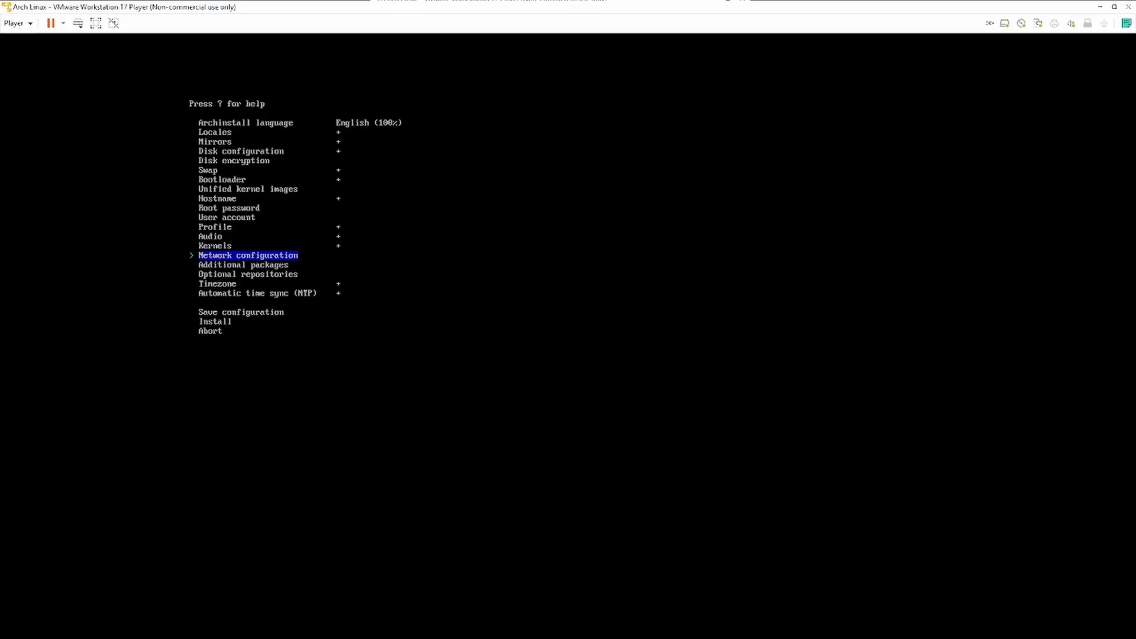
{"action": "key", "text": "Return"}
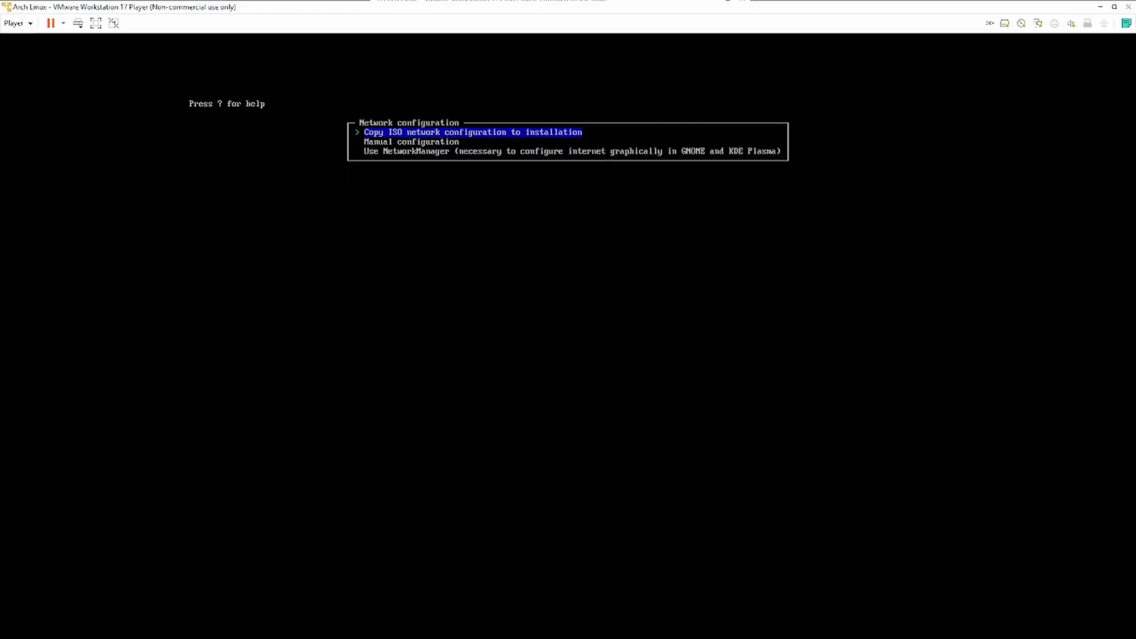
{"action": "key", "text": "Down"}
{"action": "key", "text": "Down"}
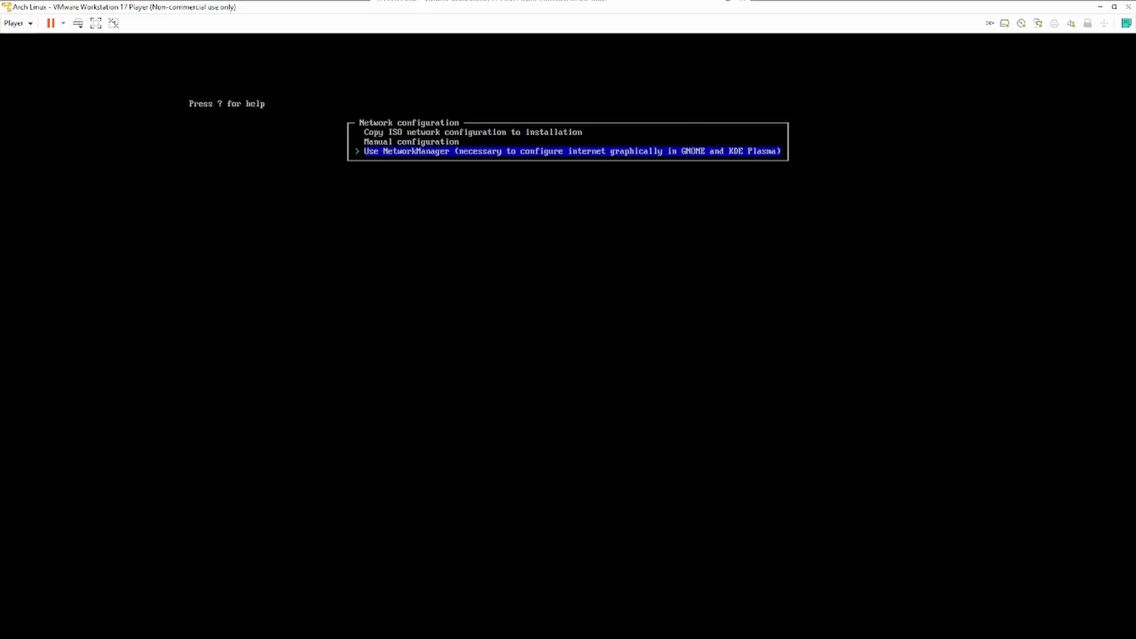
{"action": "key", "text": "Return"}
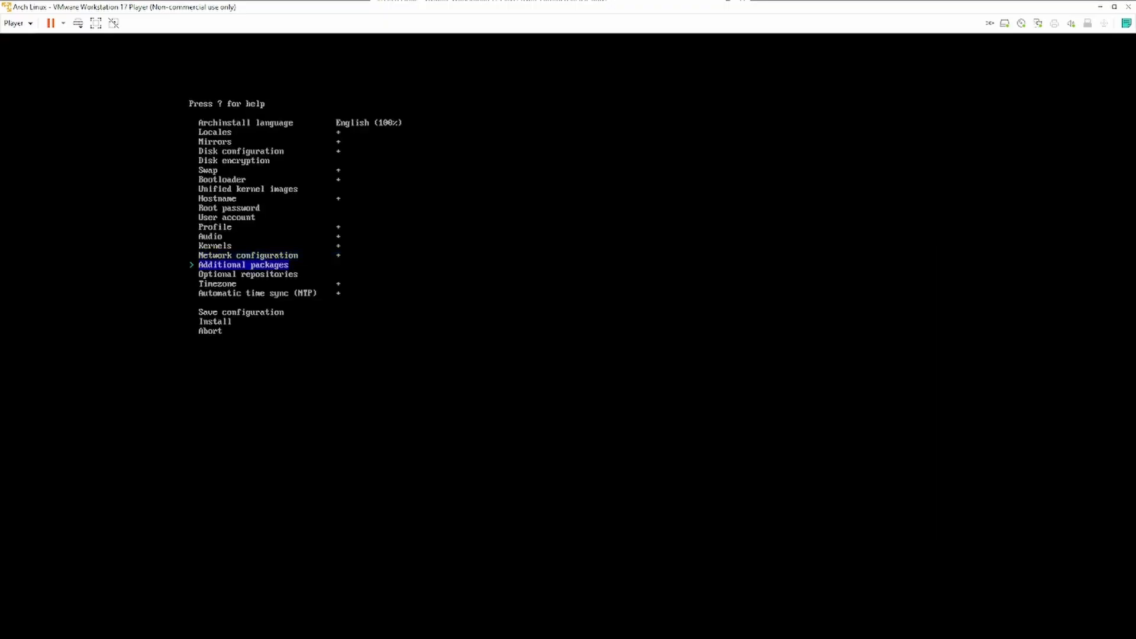
Add firefox as an additional package for the installation
{"action": "key", "text": "Return"}
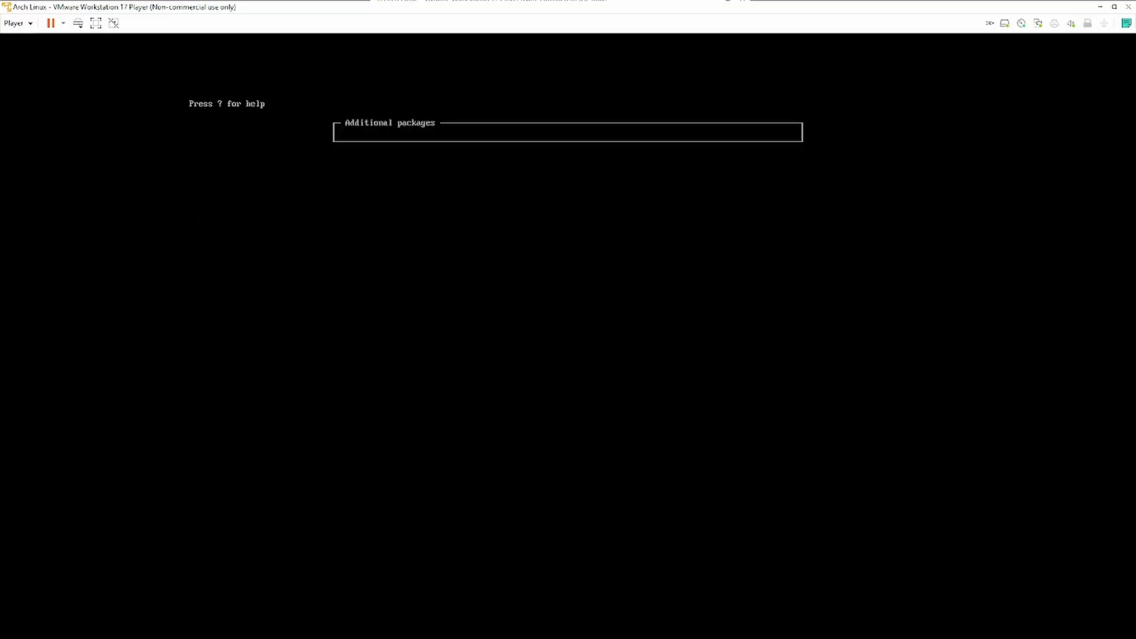
{"action": "type", "text": "firefox"}
{"action": "key", "text": "Return"}
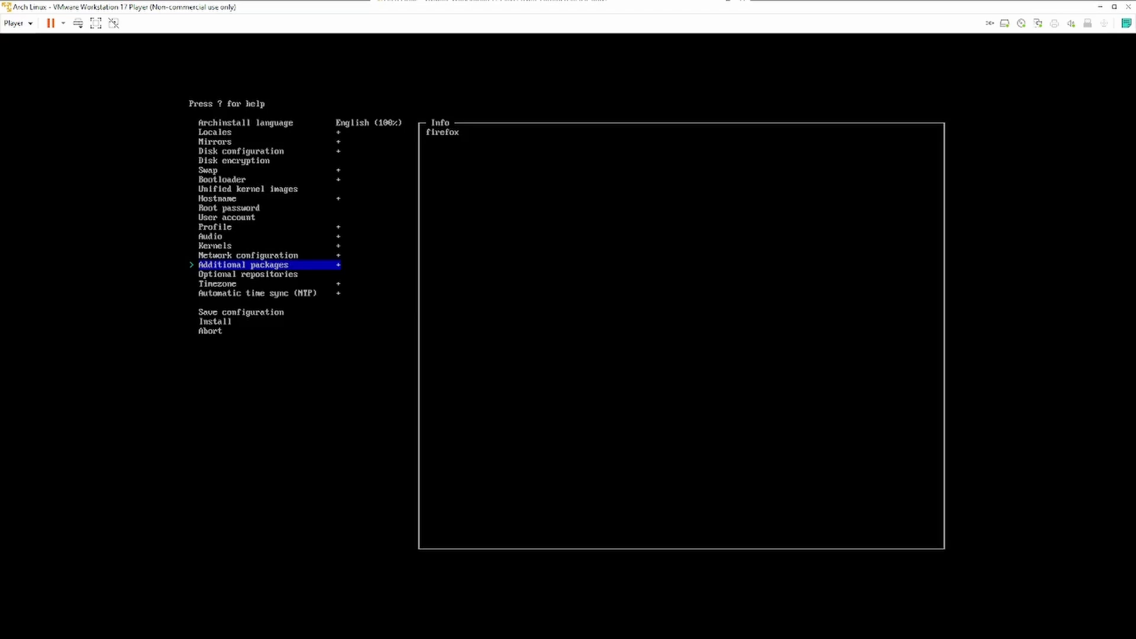
Leave the optional repositories, timezone and automatic time sync as they are, and start the installation with the specified configuration
{"action": "key", "text": "Down"}
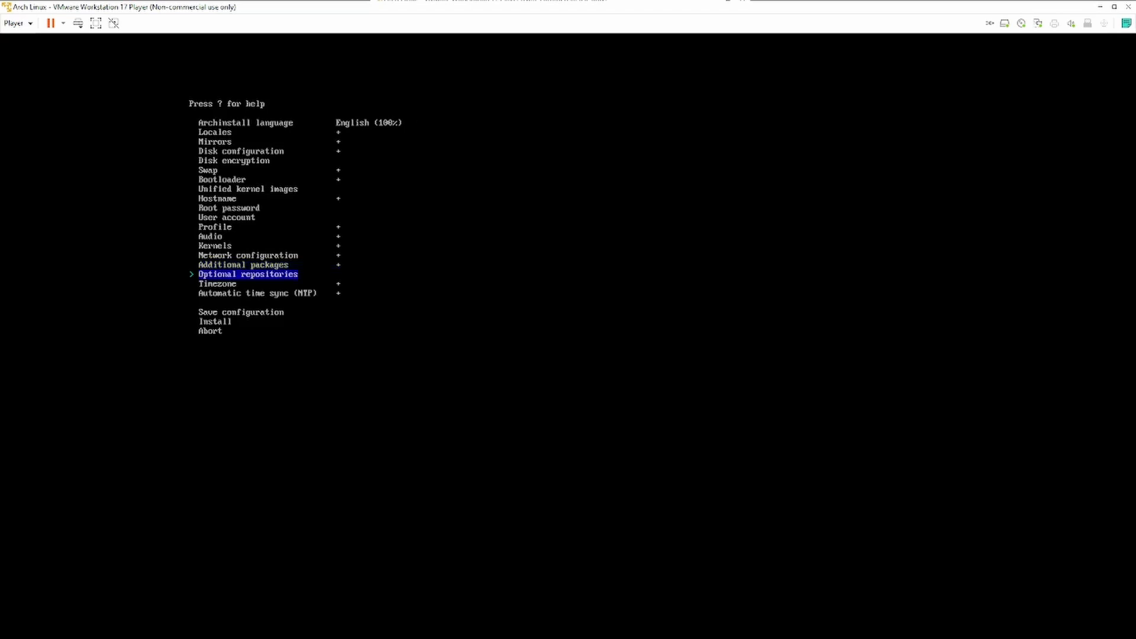
{"action": "key", "text": "Down"}
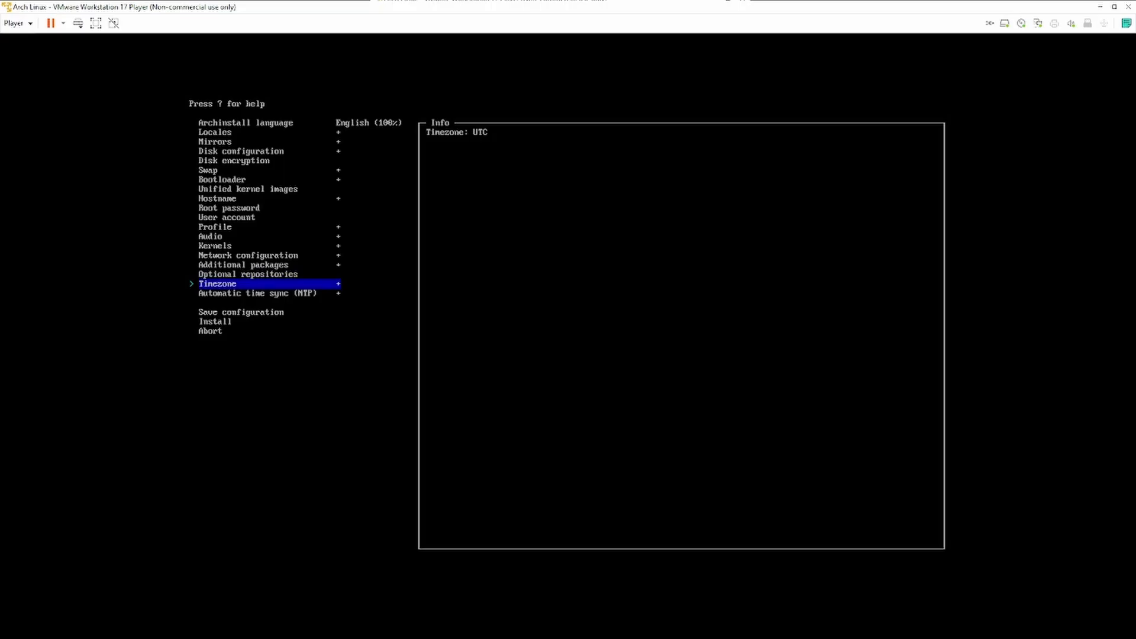
{"action": "key", "text": "Down"}
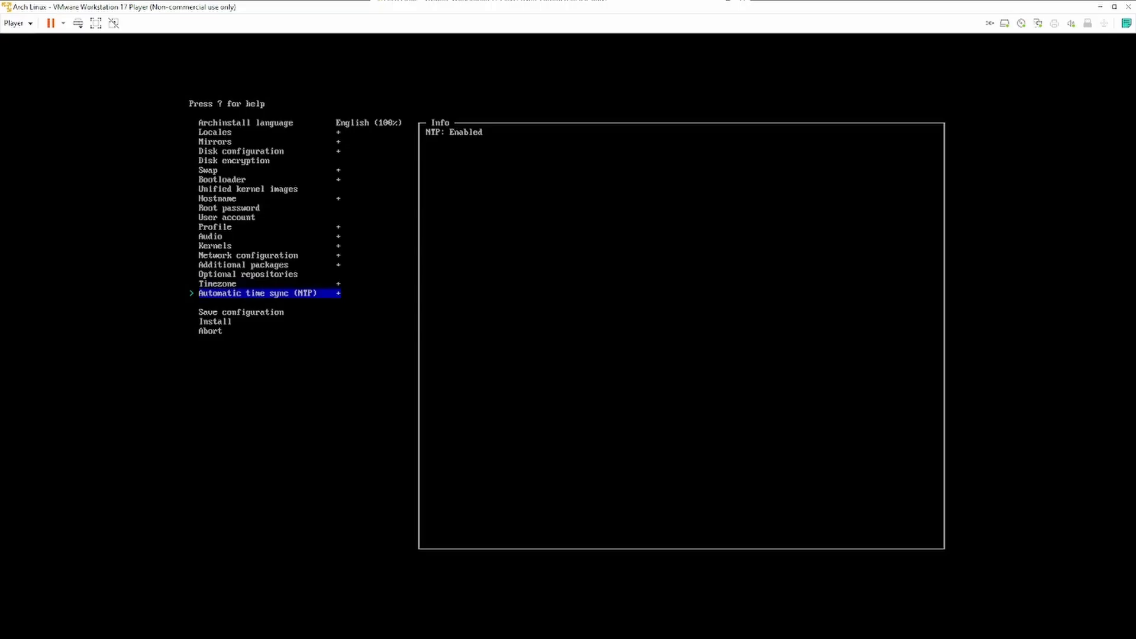
{"action": "key", "text": "Down"}
{"action": "key", "text": "Down"}
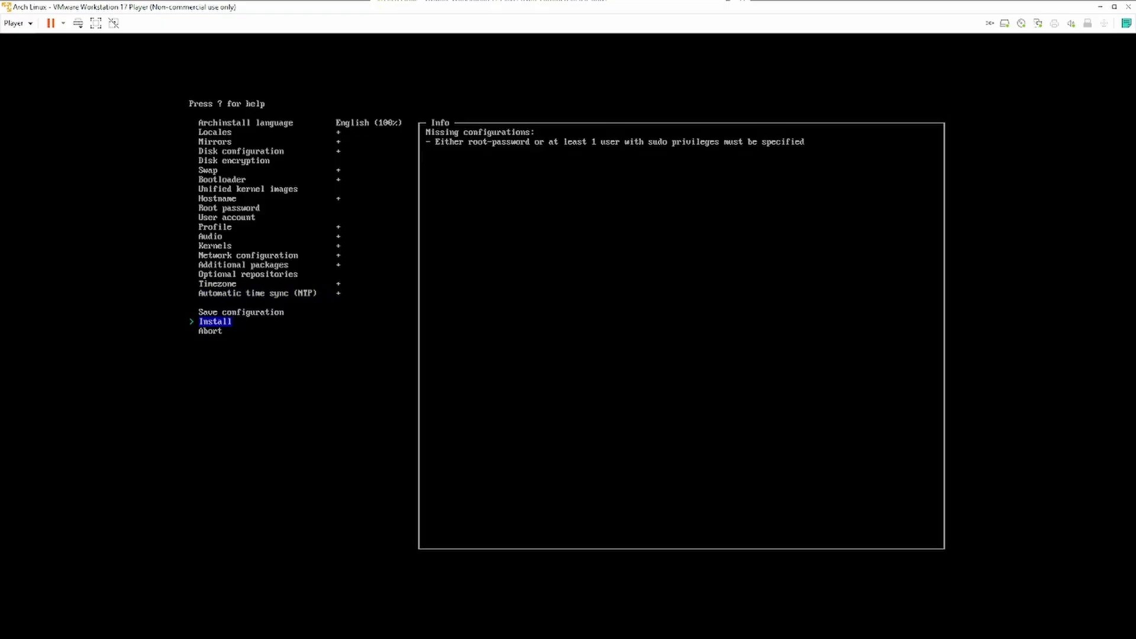
{"action": "key", "text": "Return"}
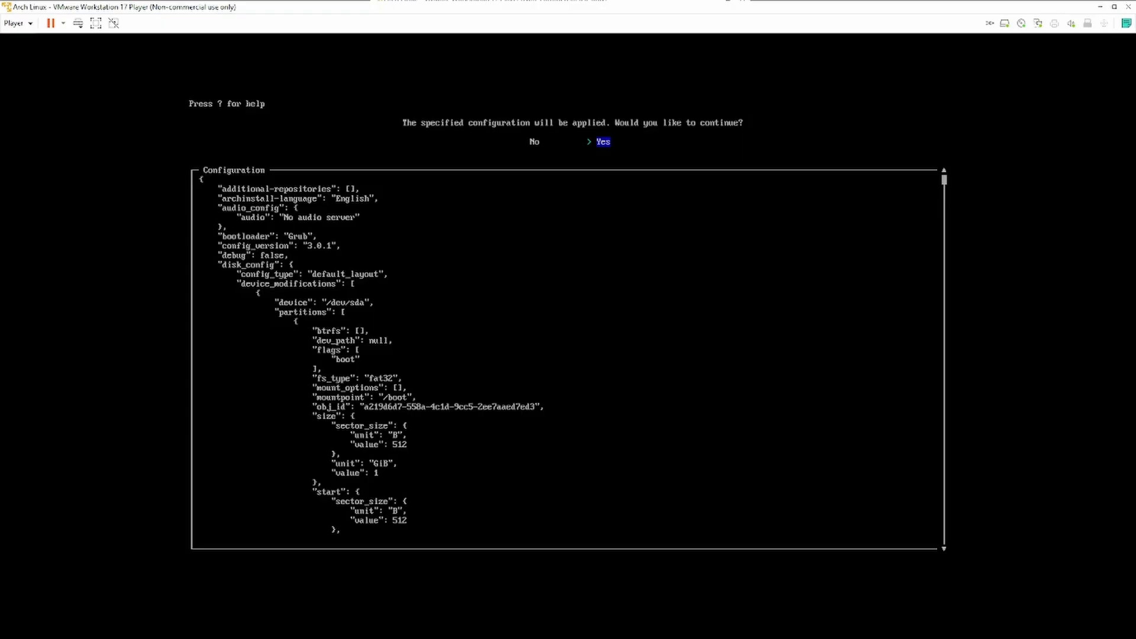
{"action": "key", "text": "Return"}
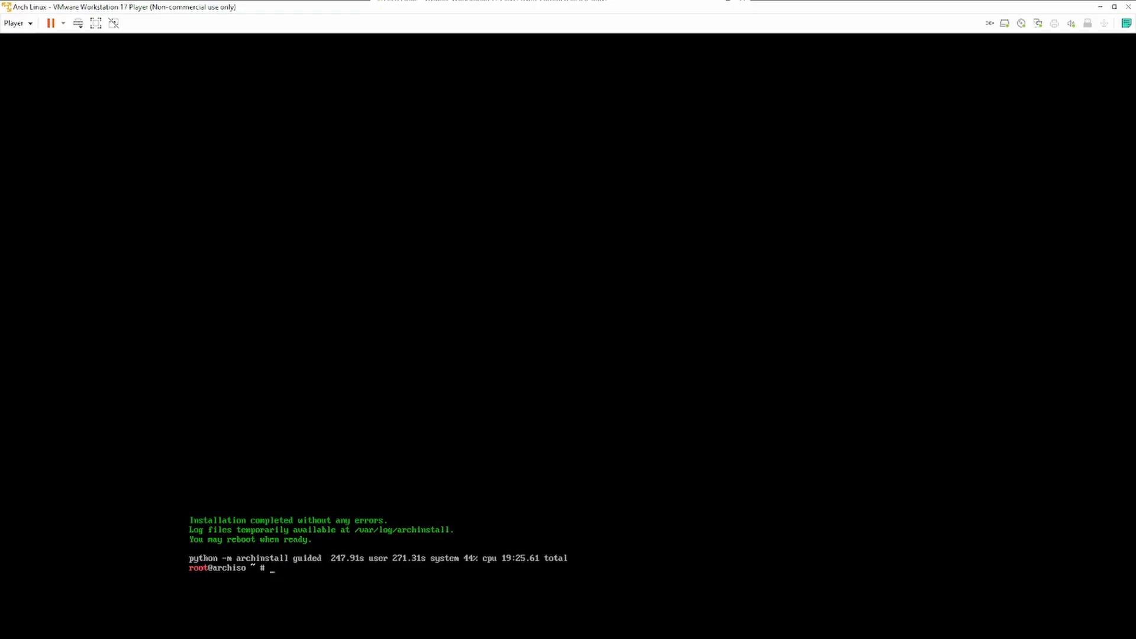
Reboot the virtual machine from the installer's command line with reboot and let the installed Arch Linux system start
{"action": "type", "text": "reboot"}
{"action": "key", "text": "Return"}
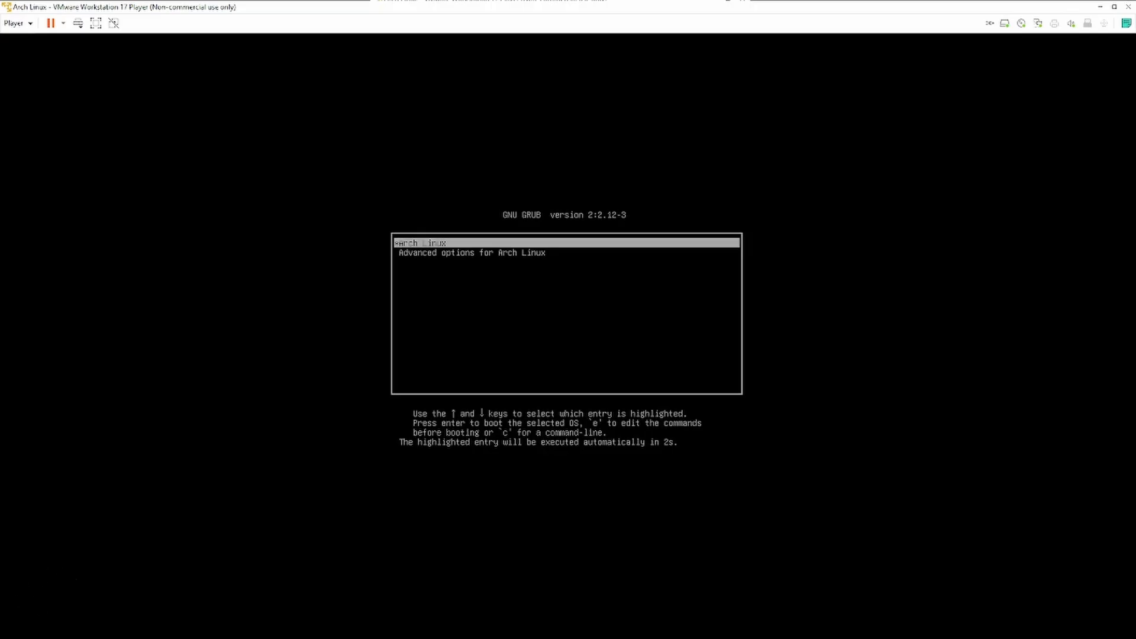
{"action": "key", "text": "ctrl+alt"}
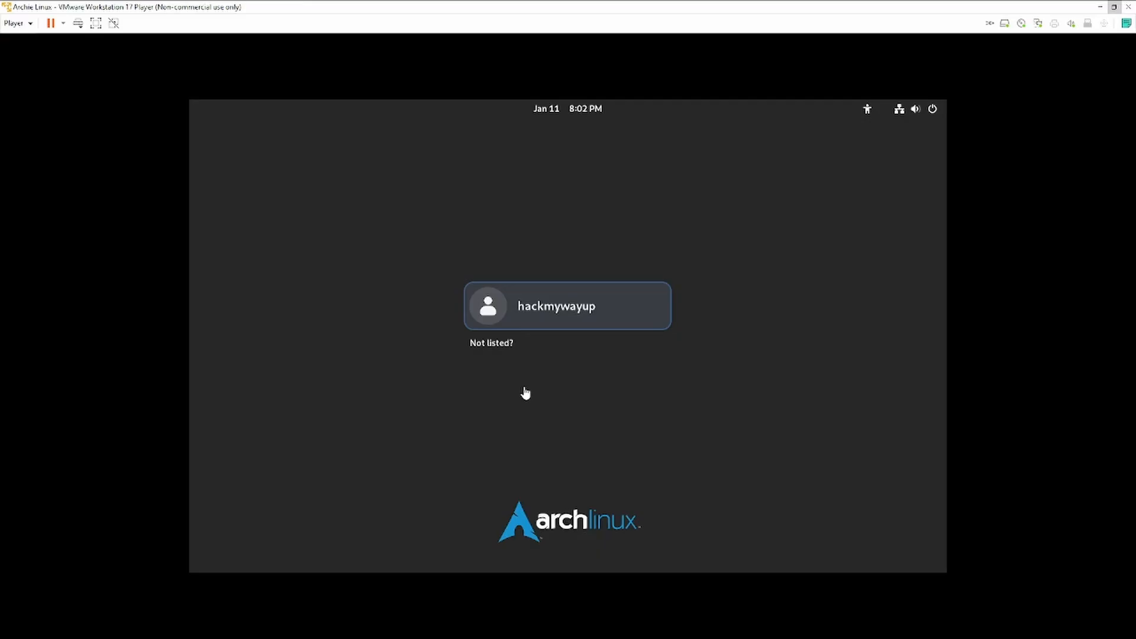
Log in to the listed user account with the account password and skip the Arch Linux welcome tour
{"action": "type", "text": "•••"}
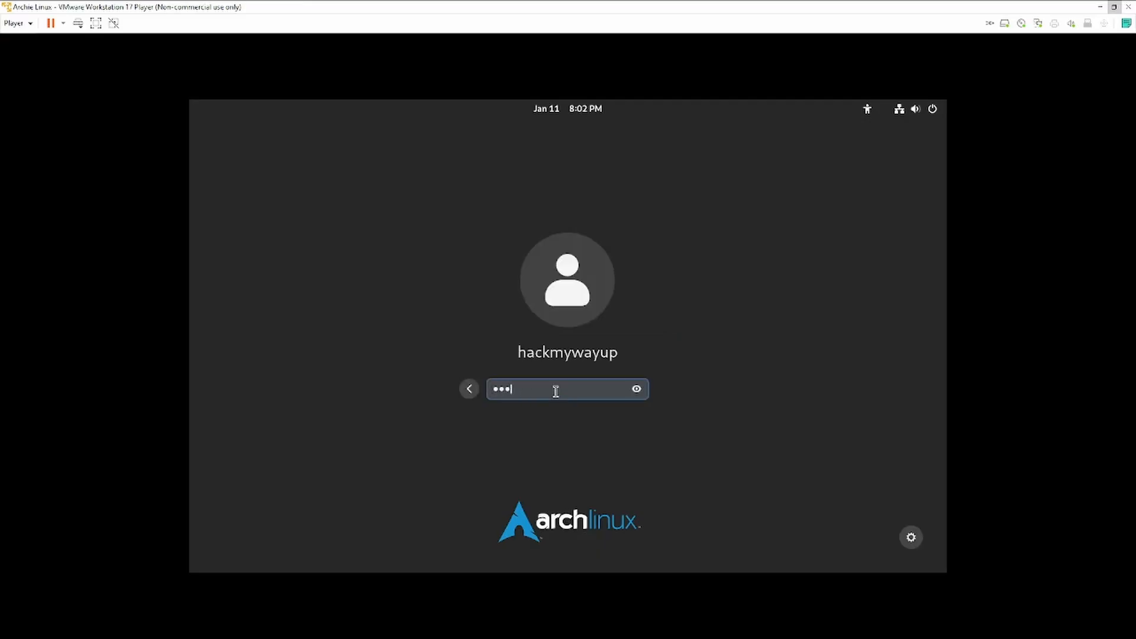
{"action": "type", "text": "•••••••"}
{"action": "key", "text": "Return"}
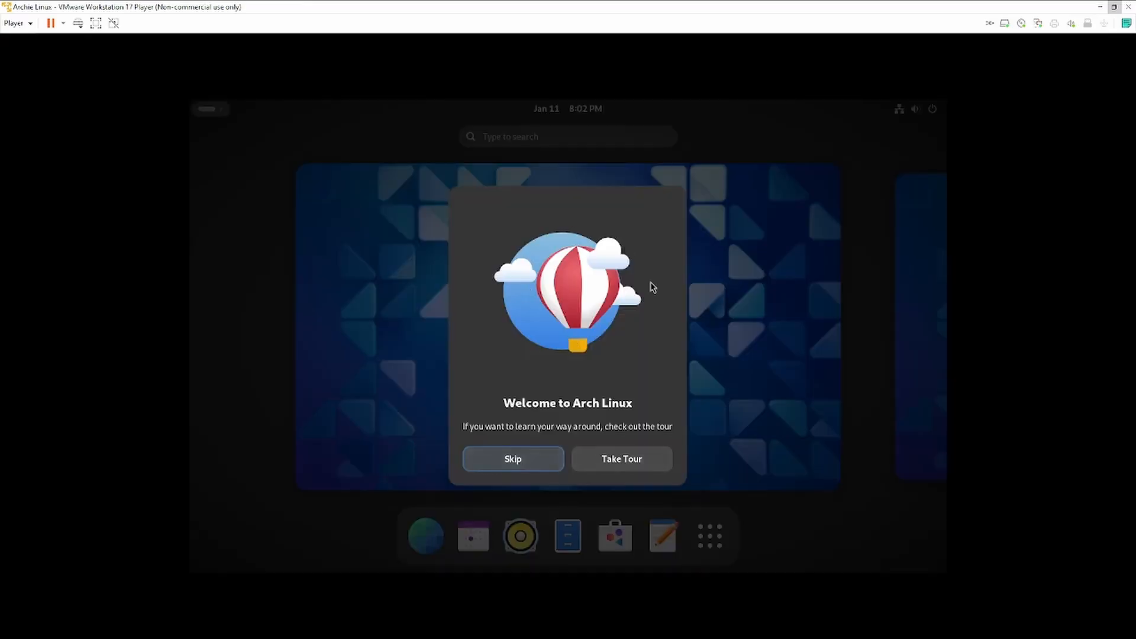
{"action": "left_click", "coordinate": [531, 465]}
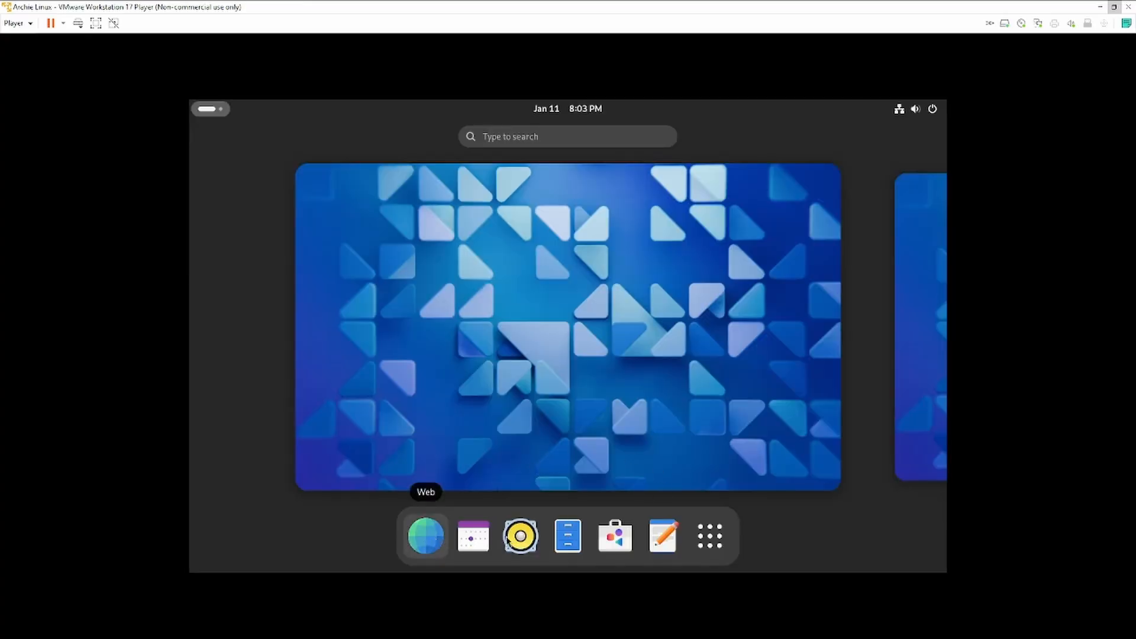
Look through the workspaces and installed applications, and launch Firefox briefly to check it before closing it
{"action": "scroll", "coordinate": [673, 388], "scroll_direction": "down", "scroll_amount": 1}
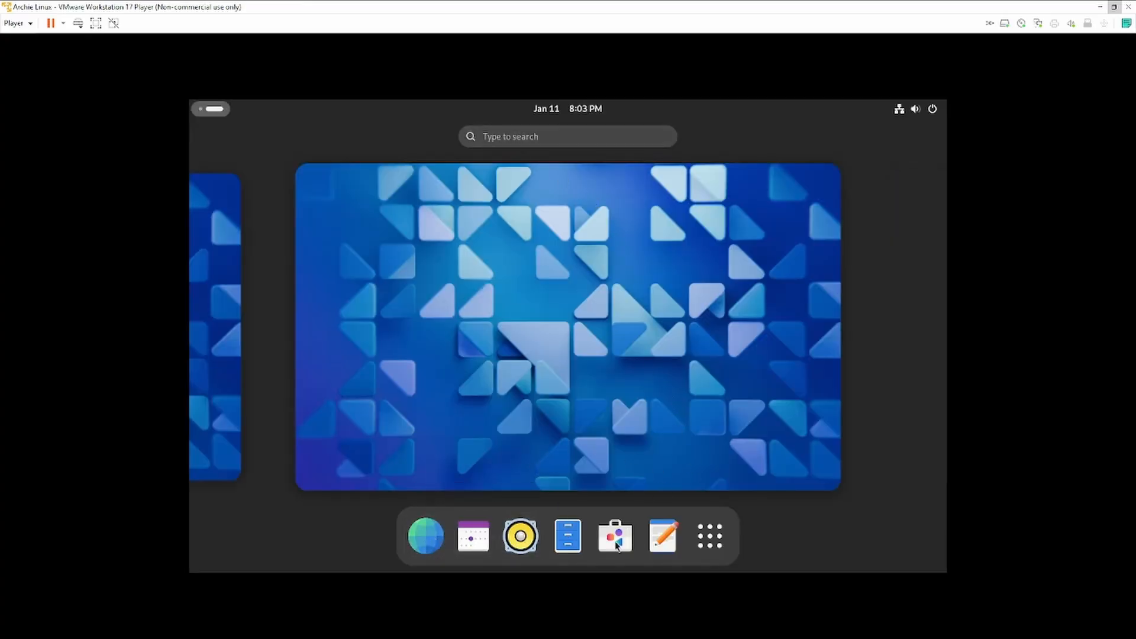
{"action": "scroll", "coordinate": [631, 368], "scroll_direction": "up", "scroll_amount": 1}
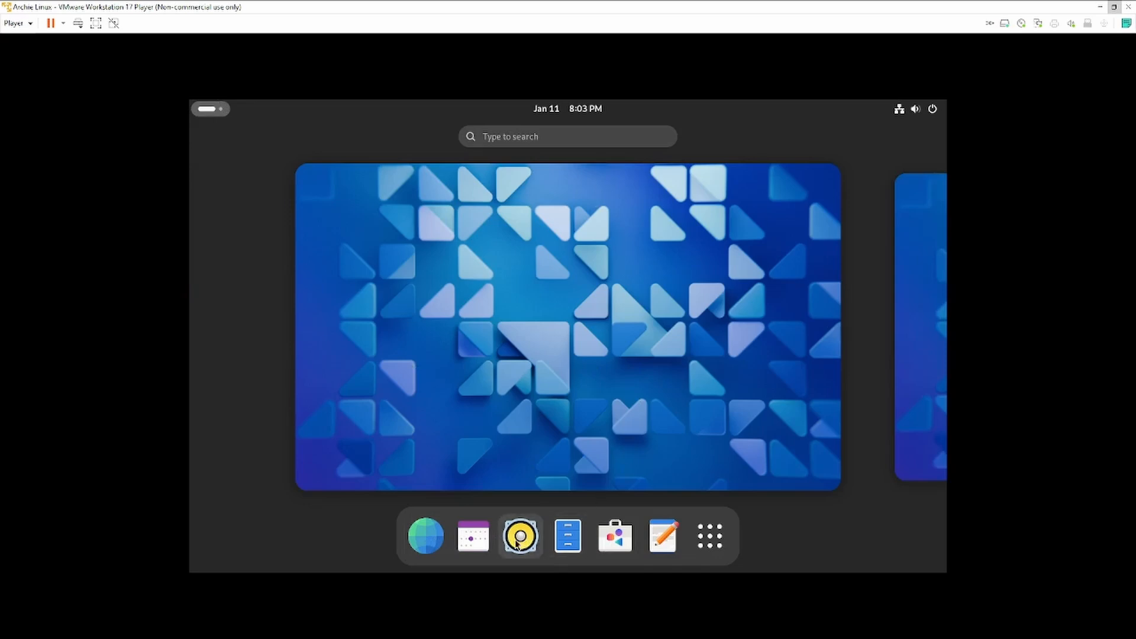
{"action": "left_click", "coordinate": [706, 549]}
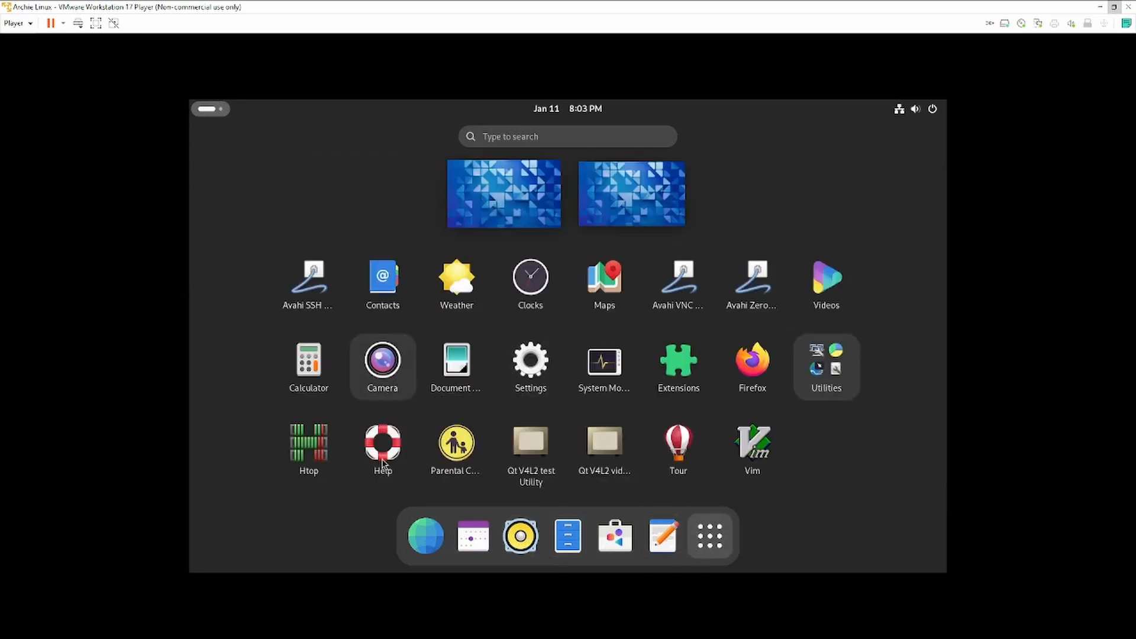
{"action": "left_click", "coordinate": [762, 377]}
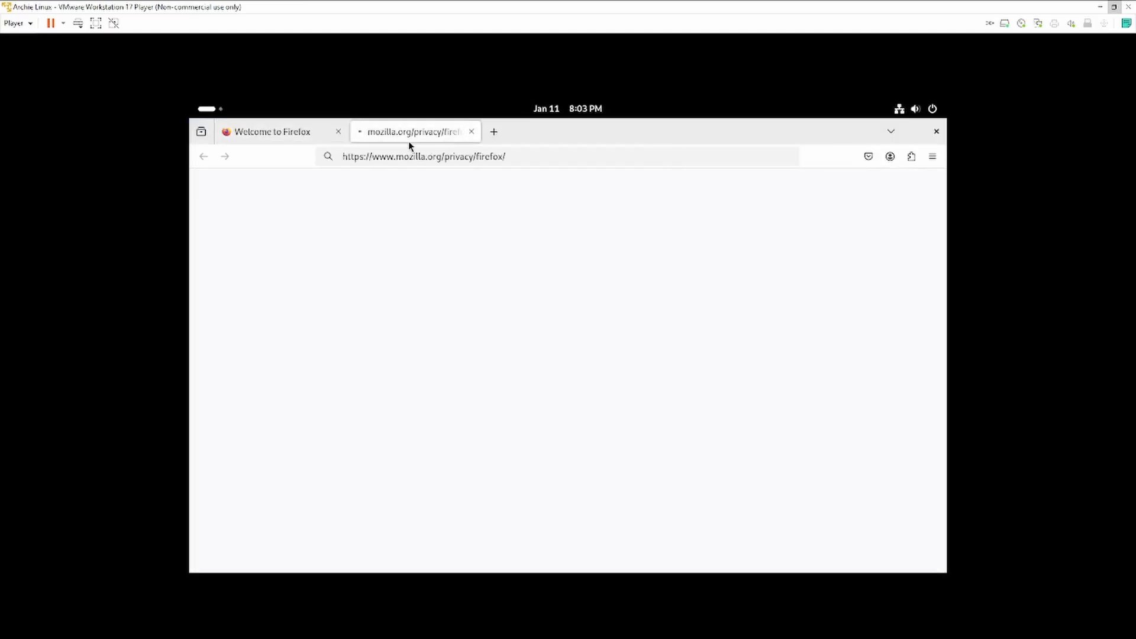
{"action": "left_click", "coordinate": [938, 132]}
Open a terminal and try to run a full system upgrade with pacman -Syu
{"action": "key", "text": "ctrl+alt+t"}
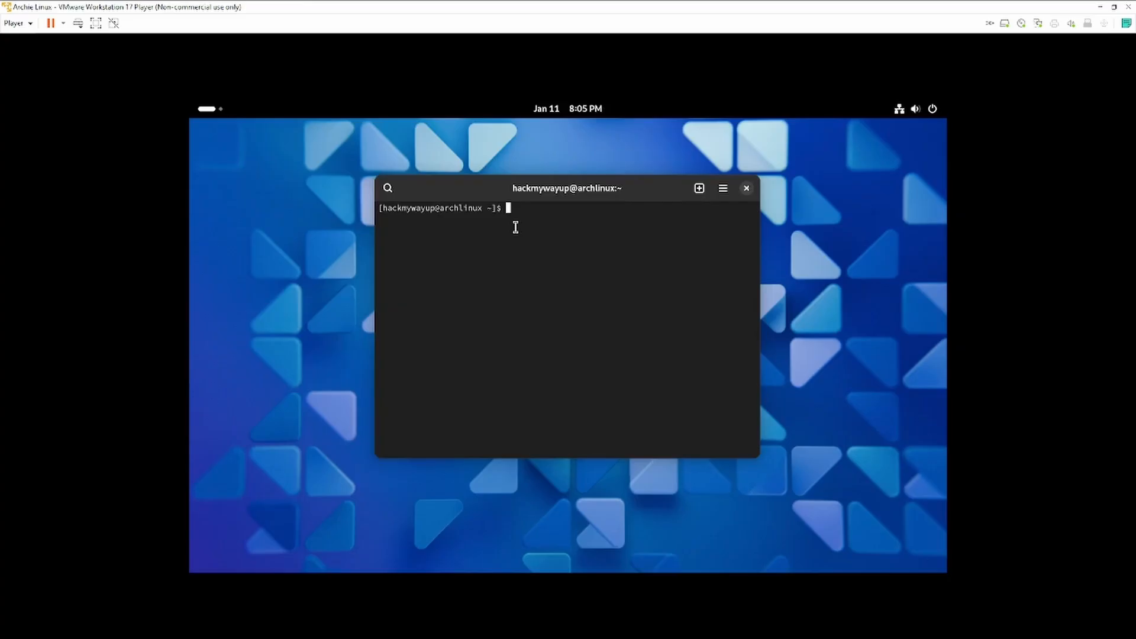
{"action": "type", "text": "pacman -Syu"}
{"action": "key", "text": "Return"}
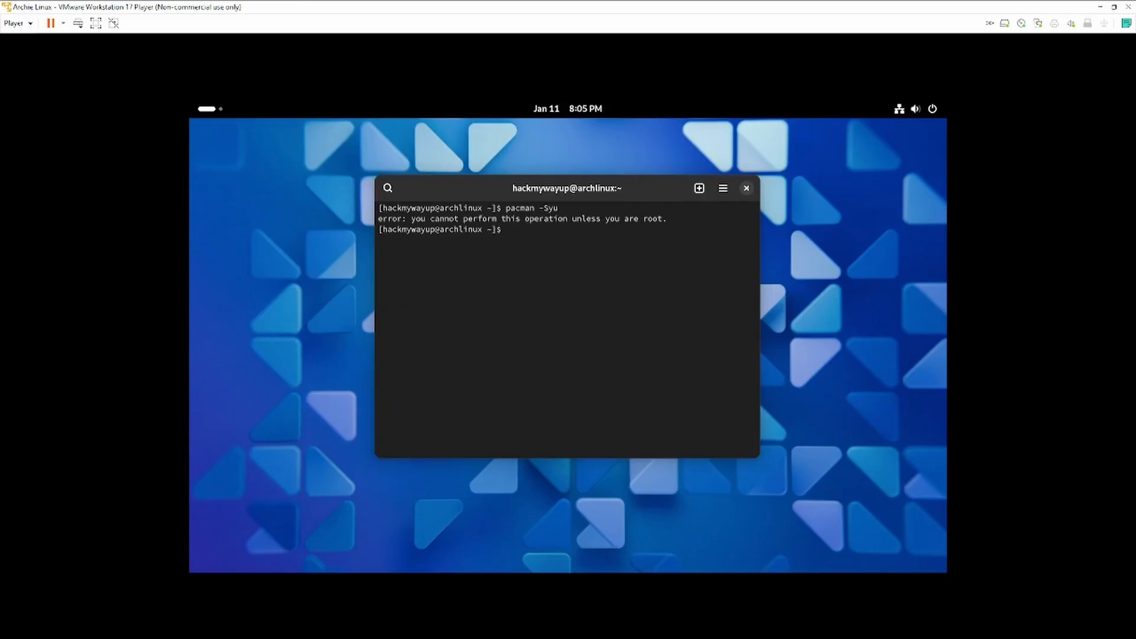
Run the full system upgrade as root with sudo pacman -Syu, entering the account password, and close the terminal to return to the activities overview
{"action": "type", "text": "sudo pacman -Syu"}
{"action": "key", "text": "Return"}
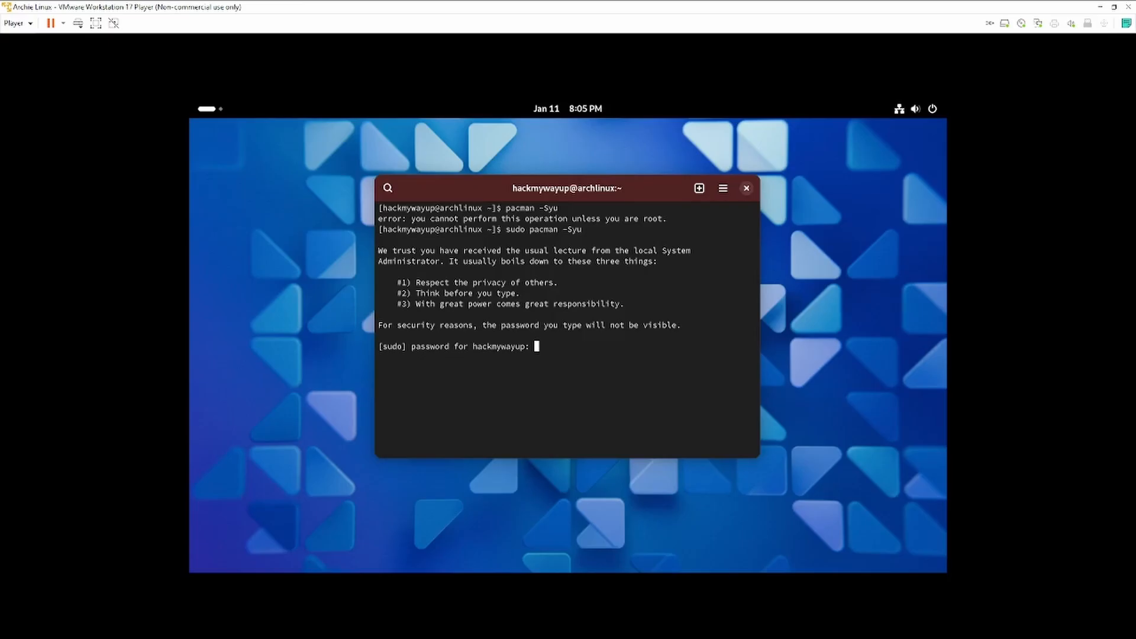
{"action": "key", "text": "Return"}
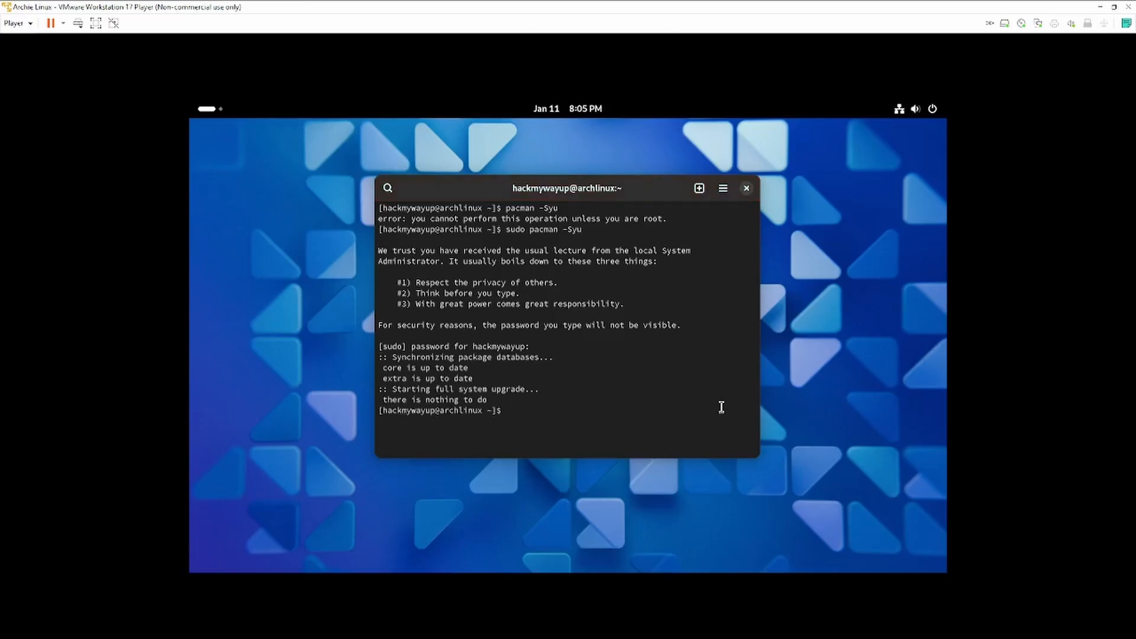
{"action": "left_click", "coordinate": [747, 189]}
{"action": "key", "text": "super"}
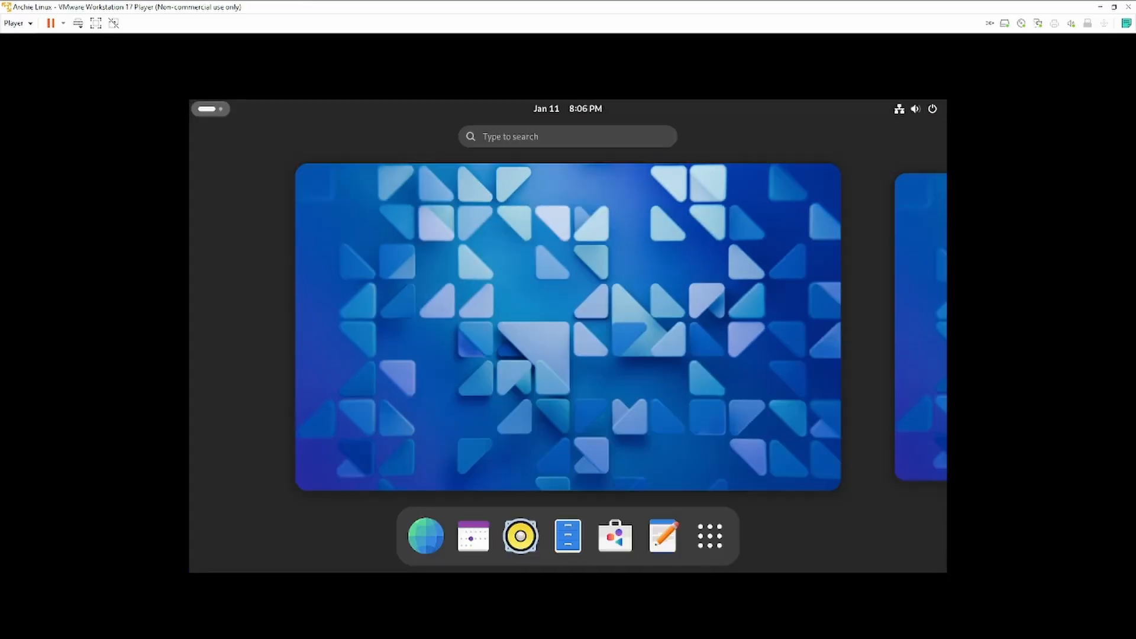